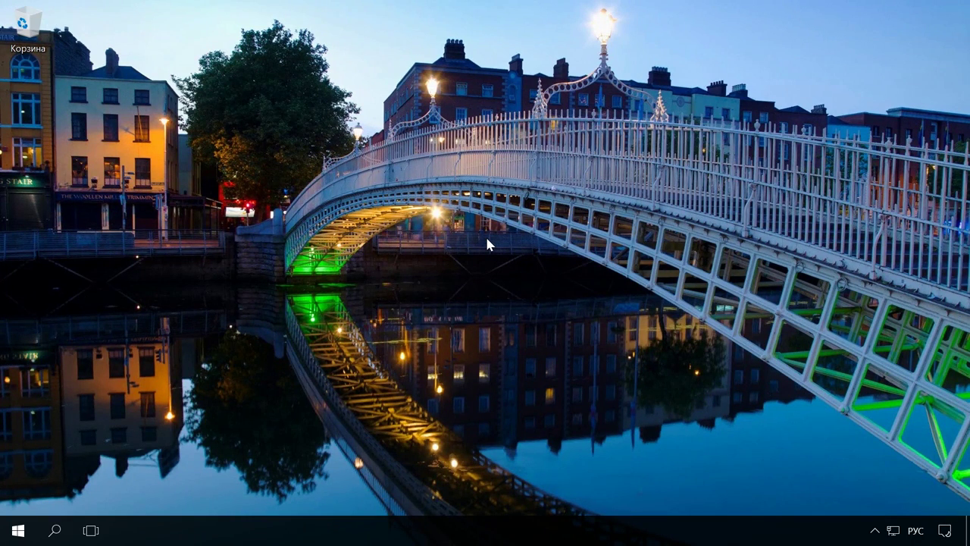
- Launch tpm.msc from the Run dialog to open TPM Management
key(super+r)
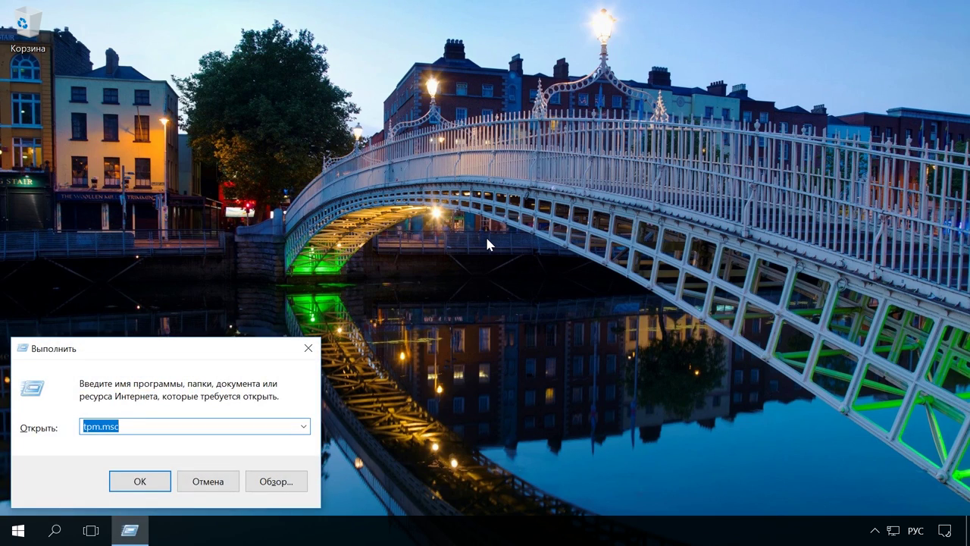
click(149, 423)
click(154, 479)
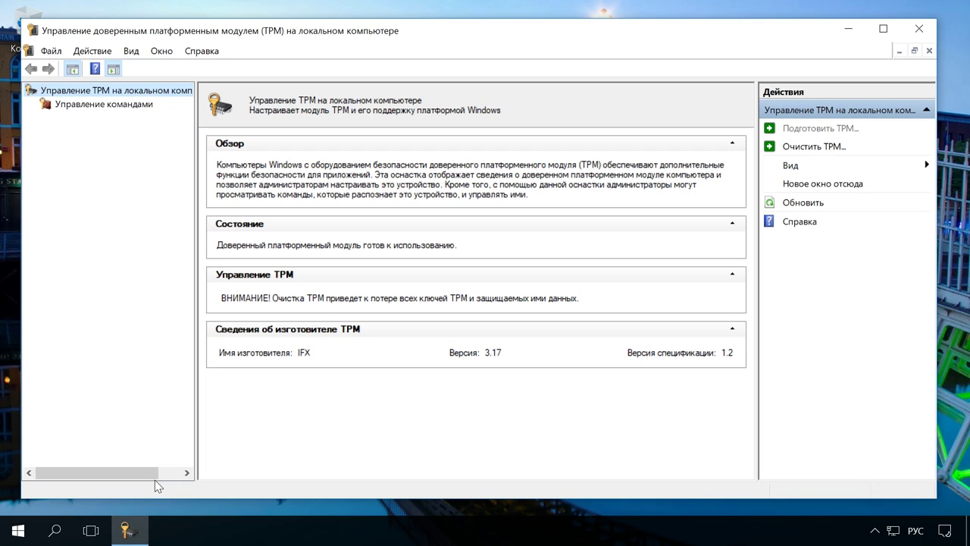
- Minimize TPM Management, find Control Panel via 'панель' search, and open BitLocker Drive Encryption
click(842, 30)
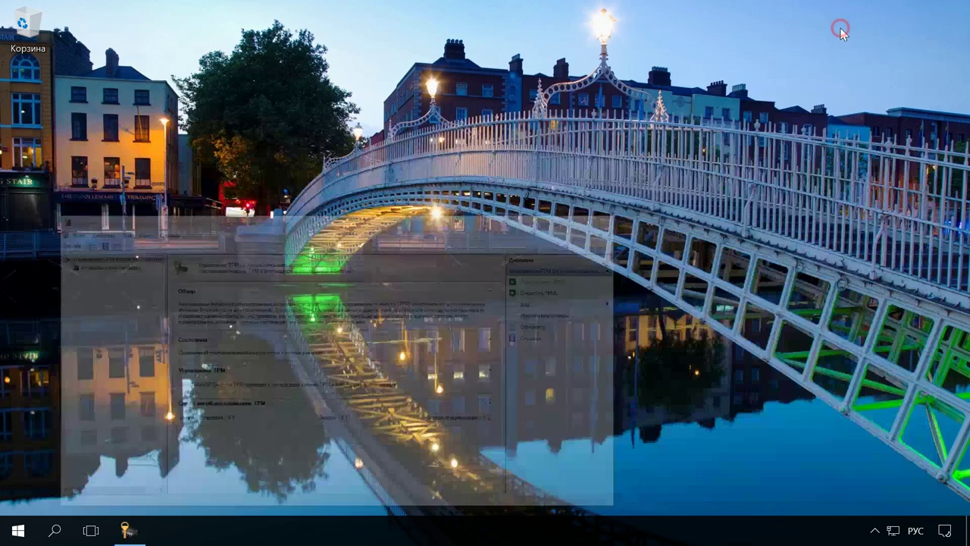
click(57, 532)
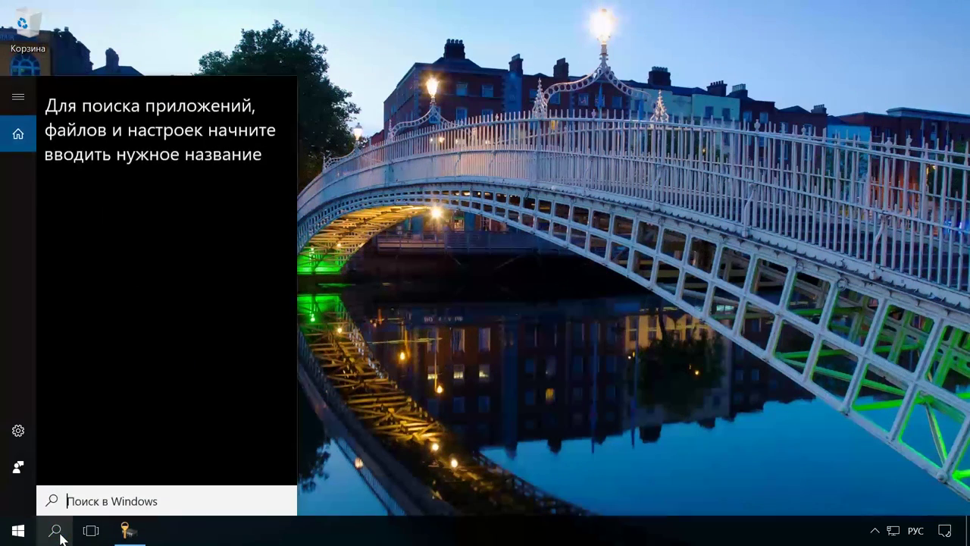
text(панель)
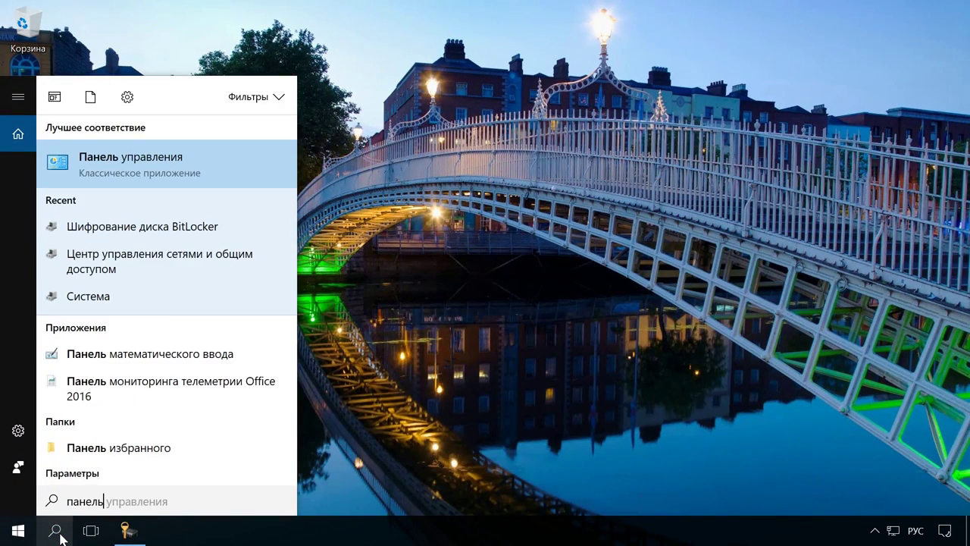
click(155, 171)
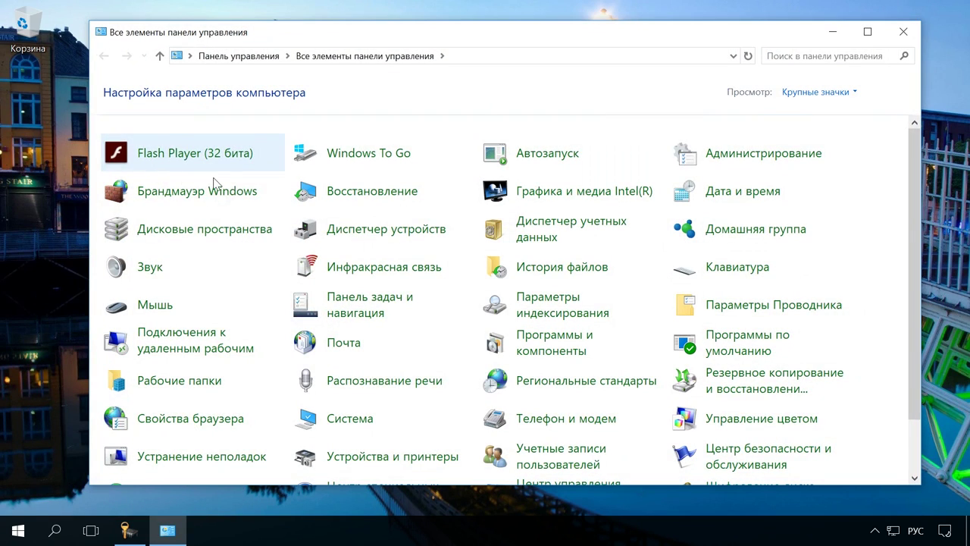
scroll(247, 195, down, 1)
click(720, 443)
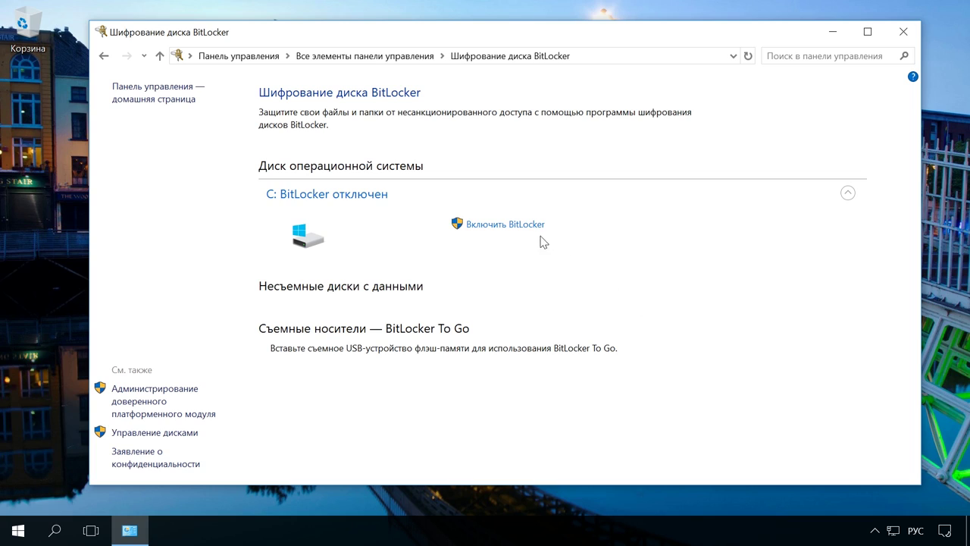
- Turn on BitLocker for drive C: and shut down to enable the TPM hardware
click(524, 226)
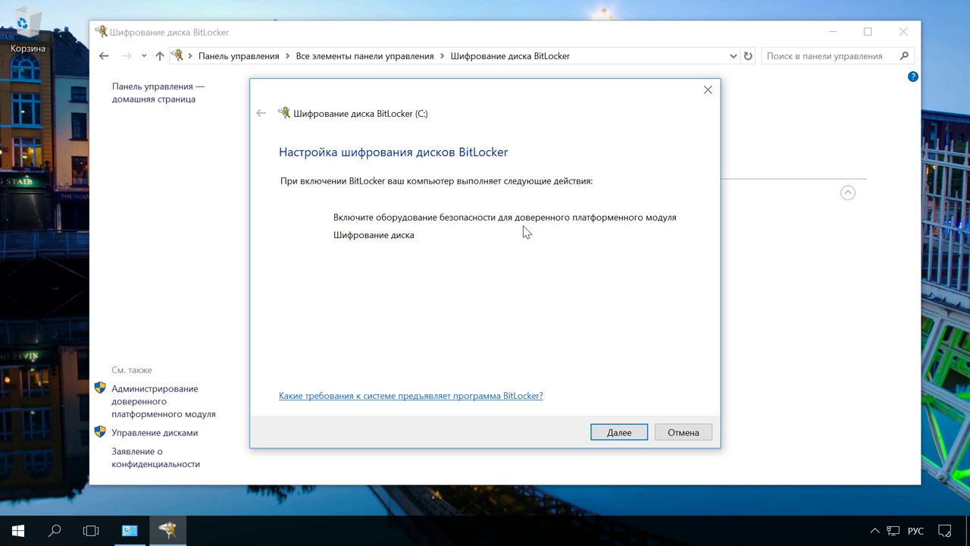
click(620, 431)
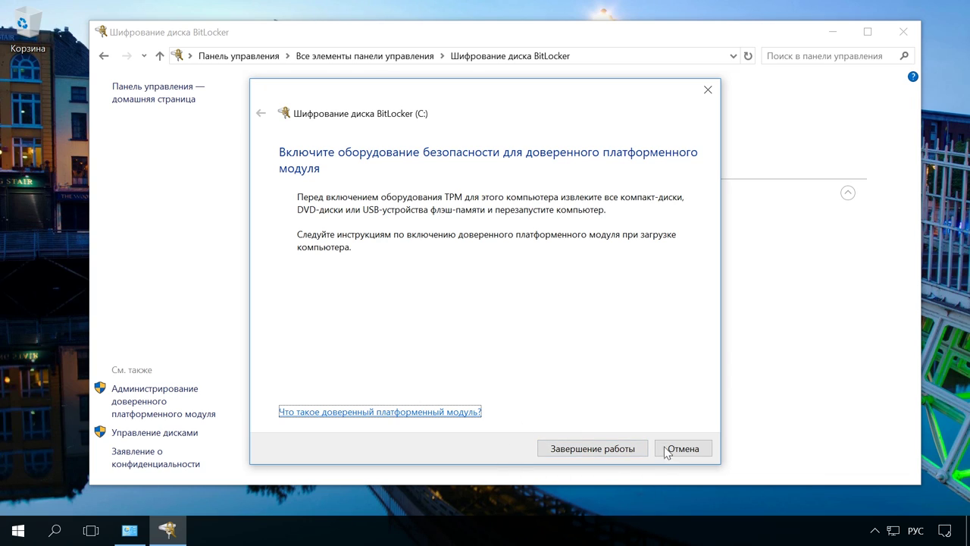
click(631, 449)
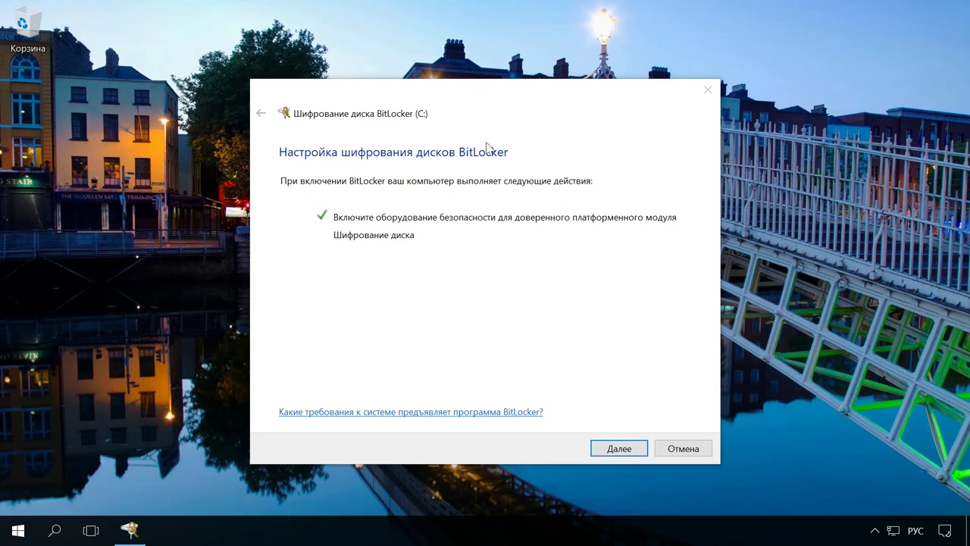
- Advance the BitLocker wizard to the recovery key backup page
click(616, 457)
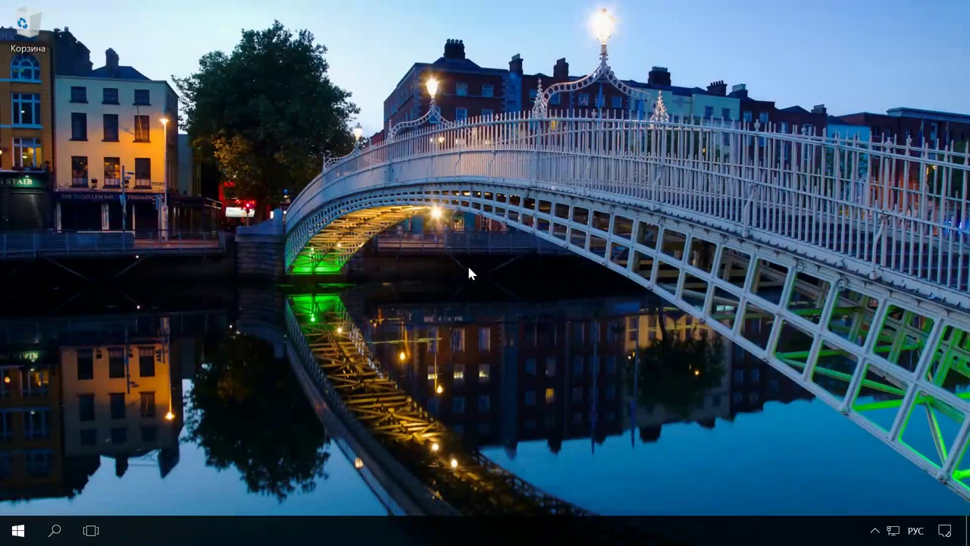
- Run tpm.msc to check the TPM status, then close the console
key(super+r)
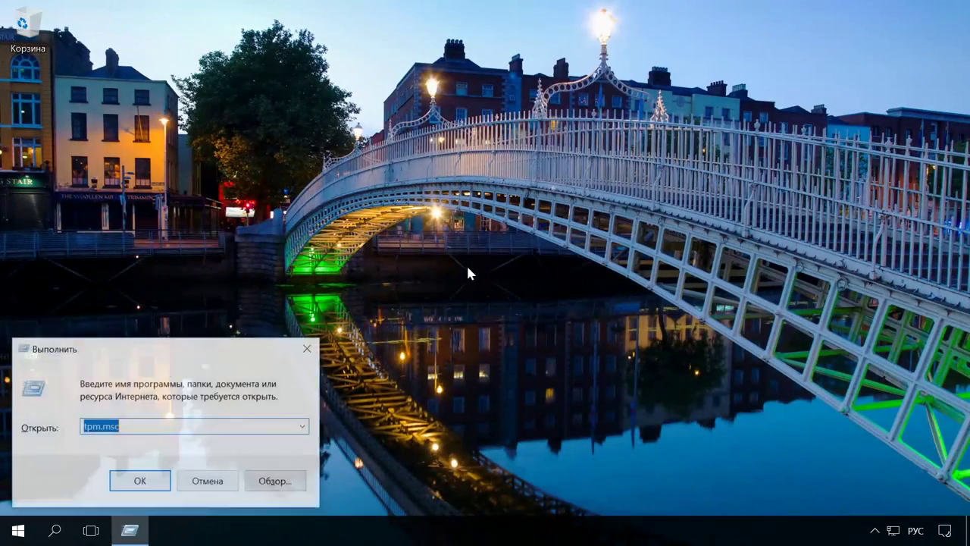
click(159, 426)
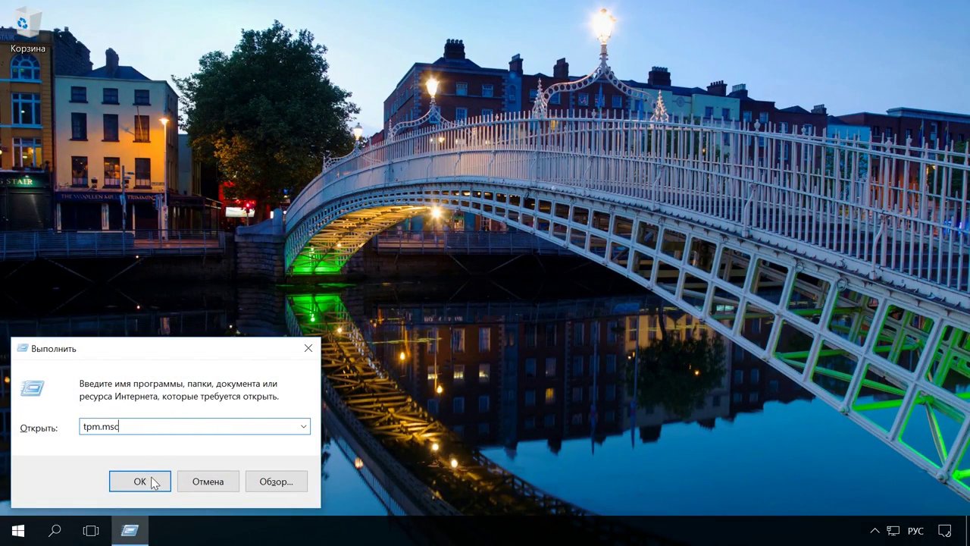
click(139, 481)
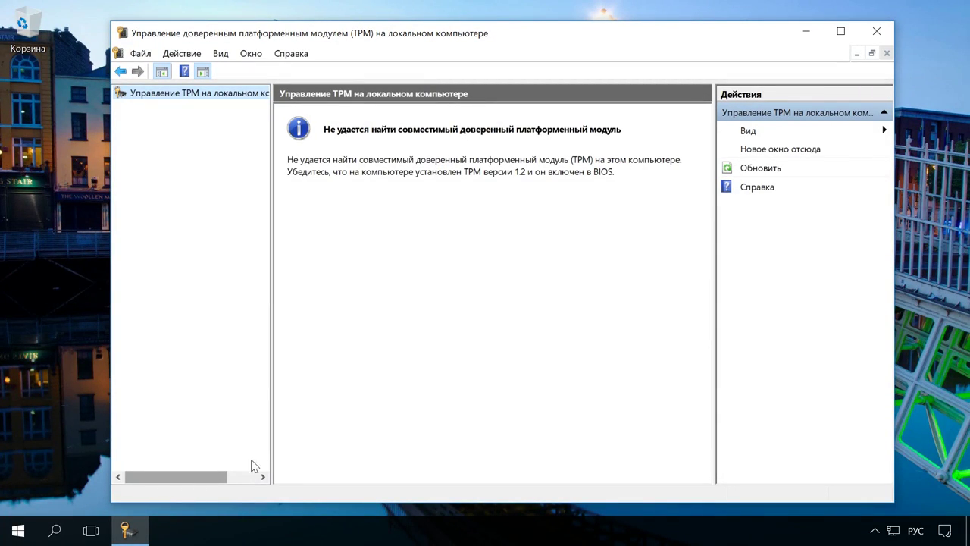
click(876, 32)
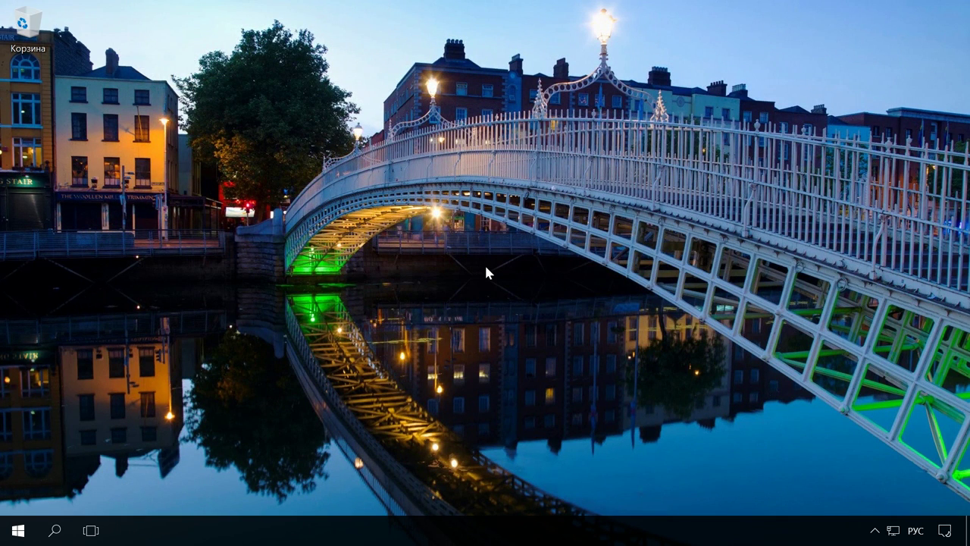
- Launch the Local Group Policy Editor with gpedit.msc
key(super+r)
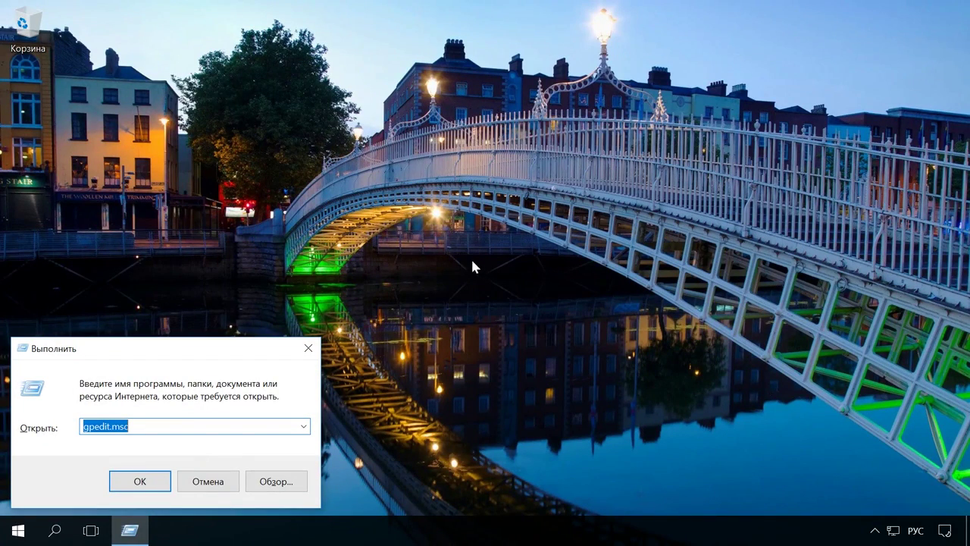
click(158, 426)
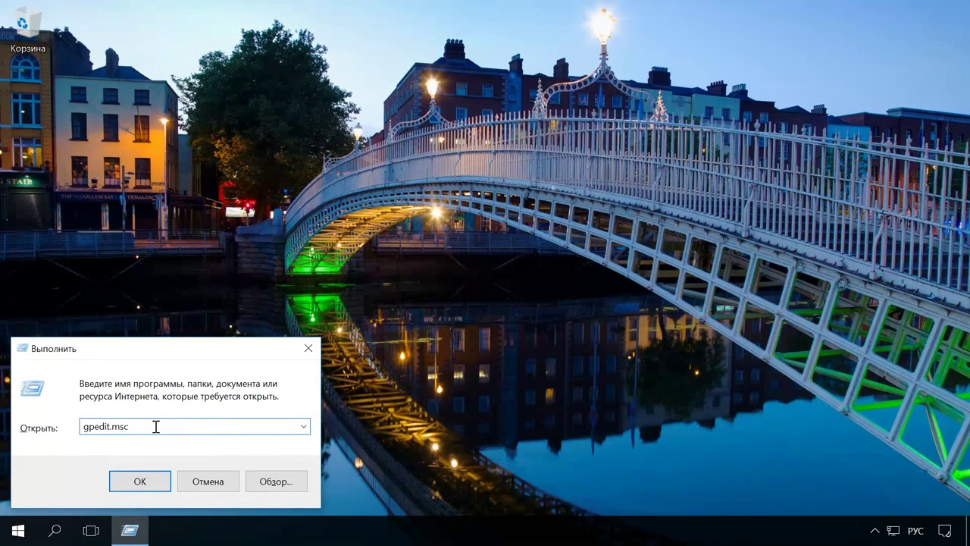
click(140, 480)
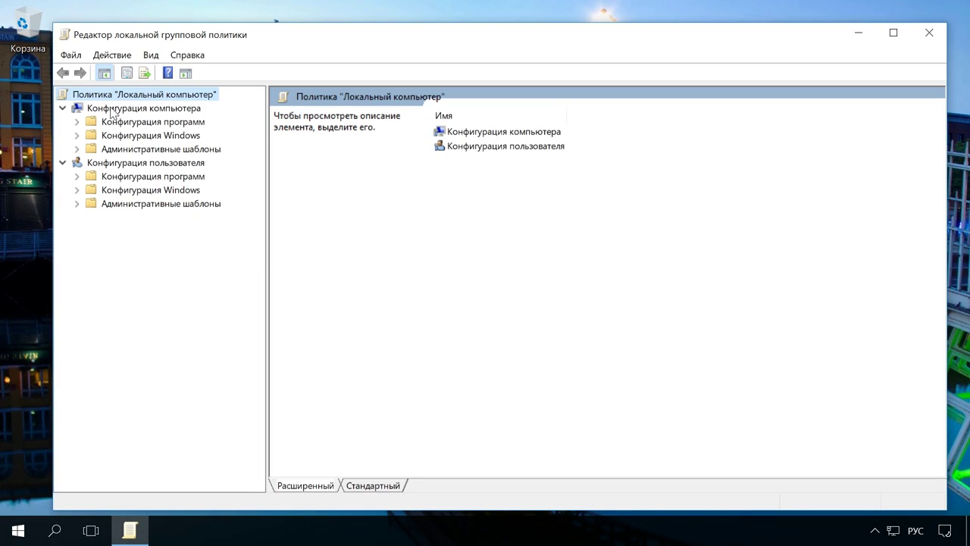
- Navigate Computer Configuration > Administrative Templates > Windows Components > BitLocker Drive Encryption > Operating System Drives
click(93, 111)
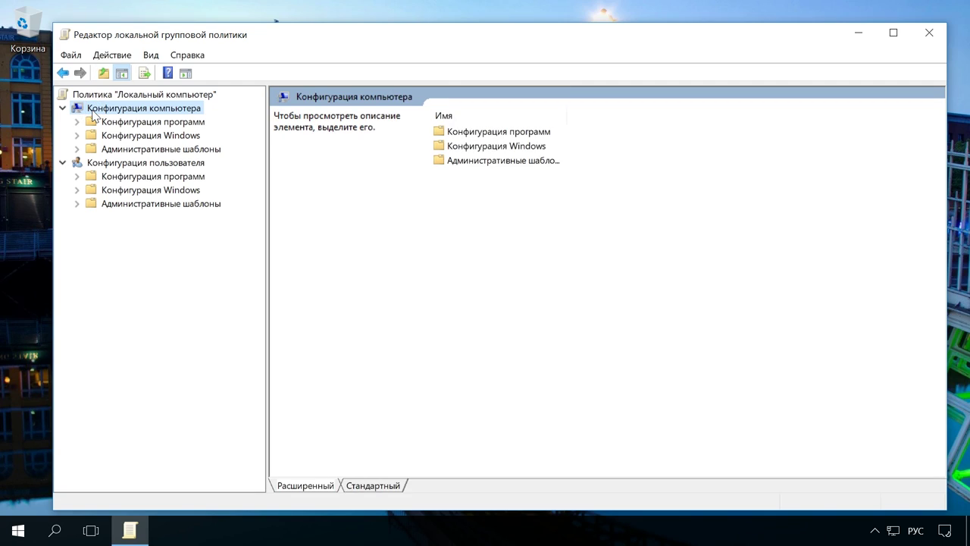
click(76, 148)
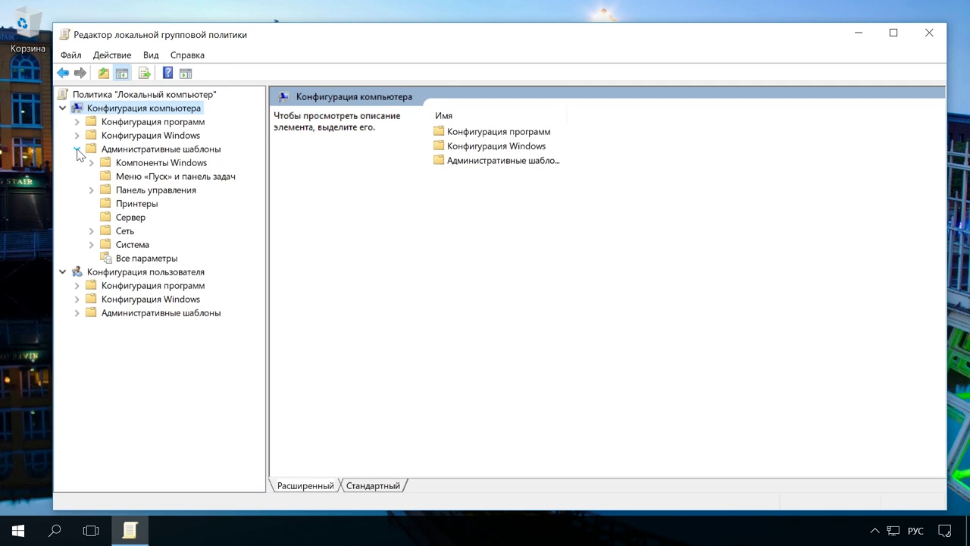
click(91, 162)
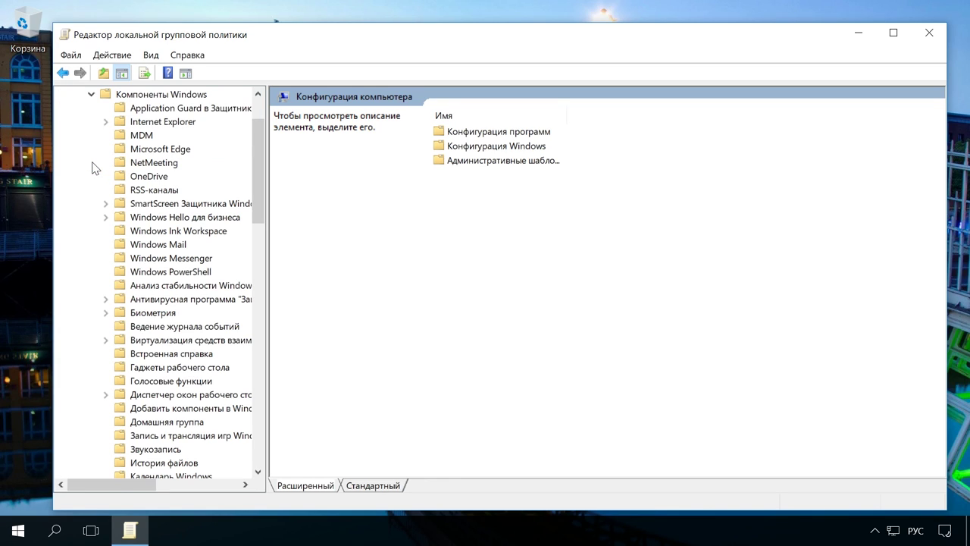
scroll(95, 175, down, 9)
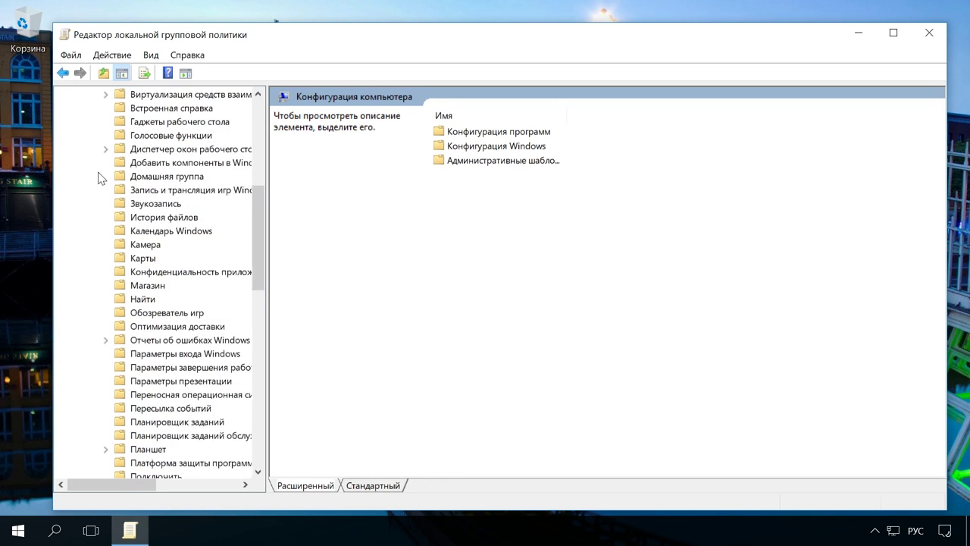
scroll(92, 203, down, 13)
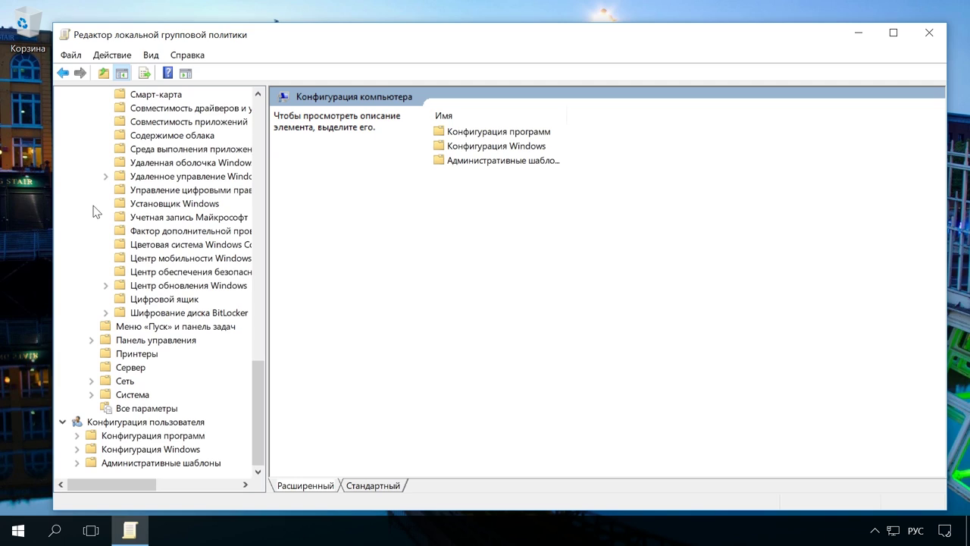
click(106, 312)
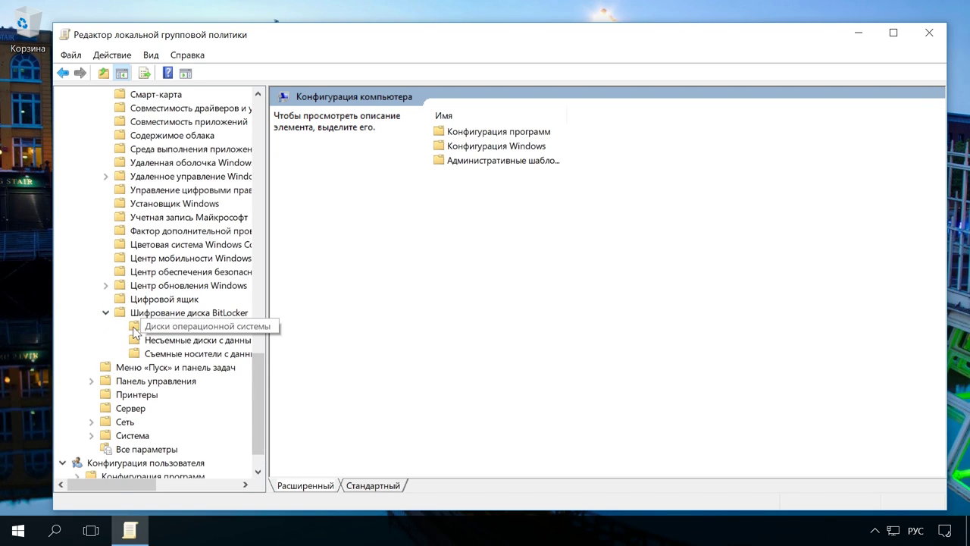
click(135, 332)
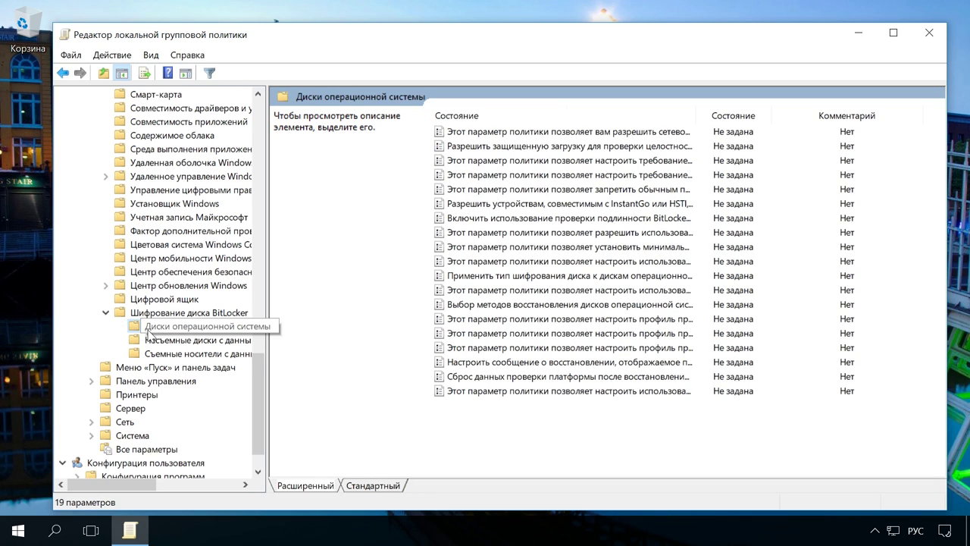
- Switch to Standard view, widen the Setting column, and select 'Require additional authentication at startup'
click(371, 485)
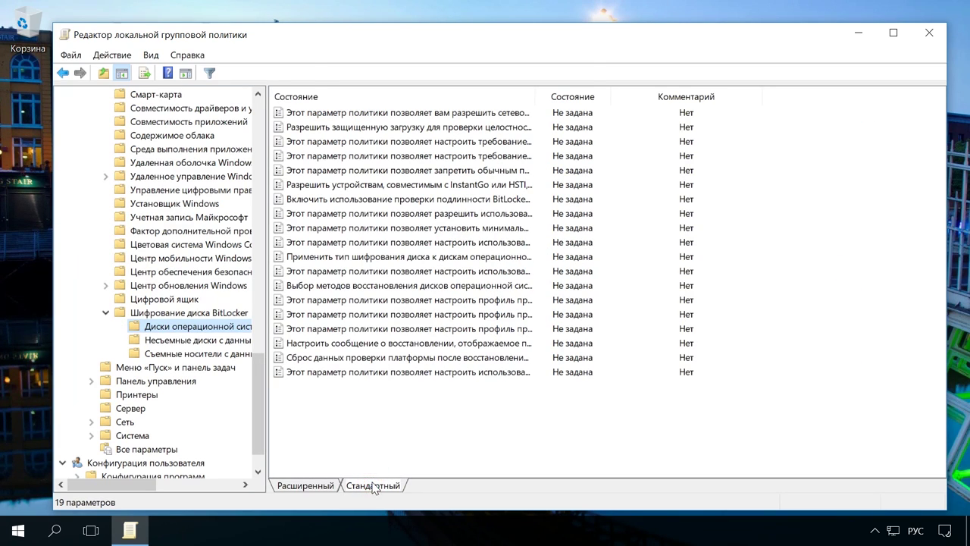
drag(541, 97, 843, 120)
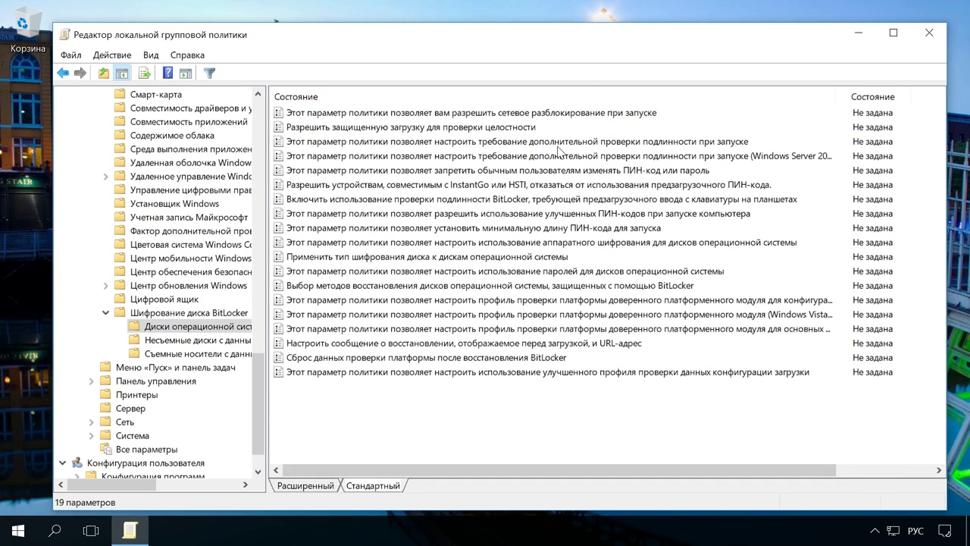
click(521, 144)
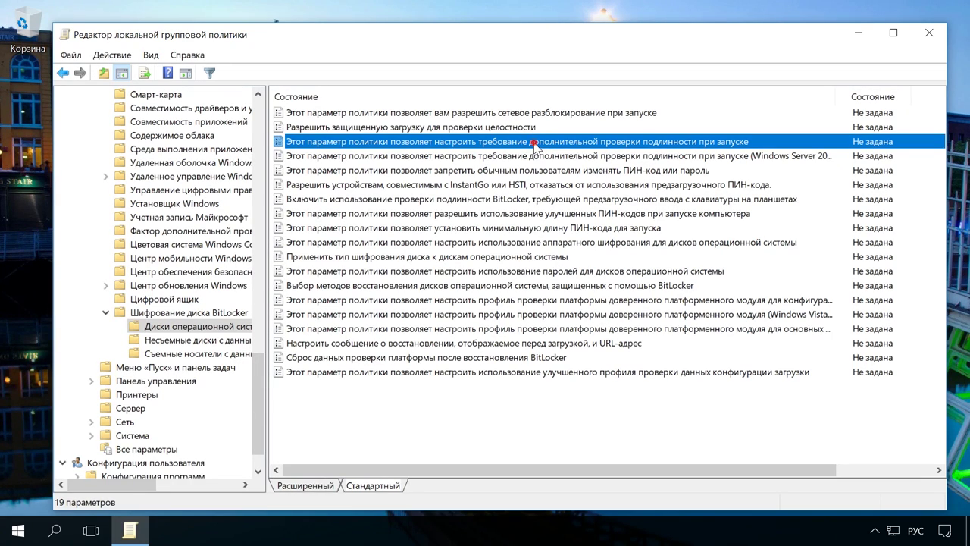
- Enable 'Require additional authentication at startup' allowing BitLocker without a compatible TPM, then close the editor
double_click(535, 147)
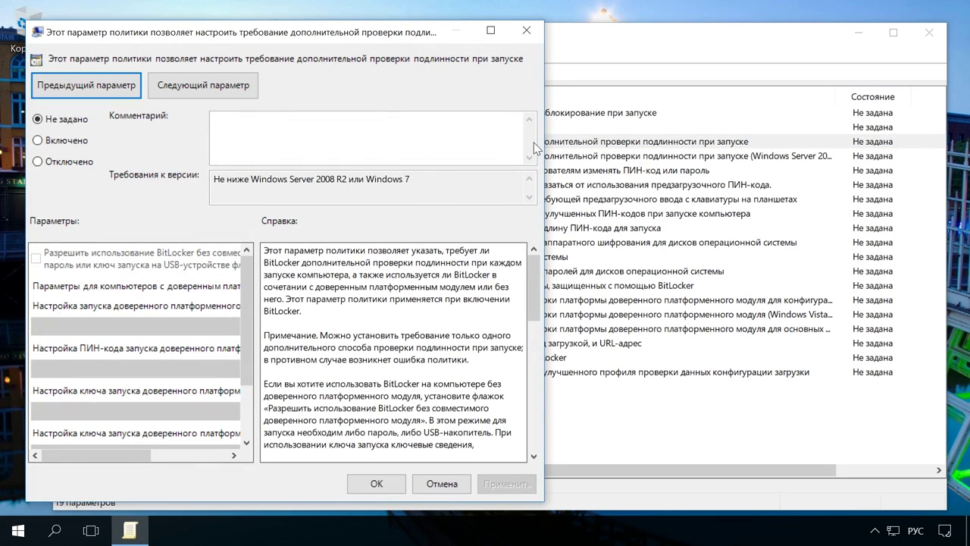
click(72, 143)
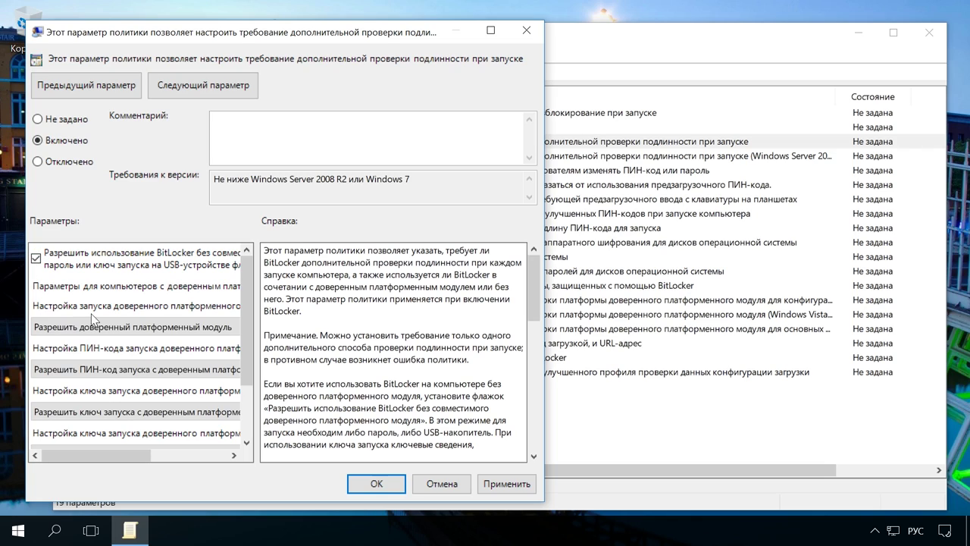
click(507, 486)
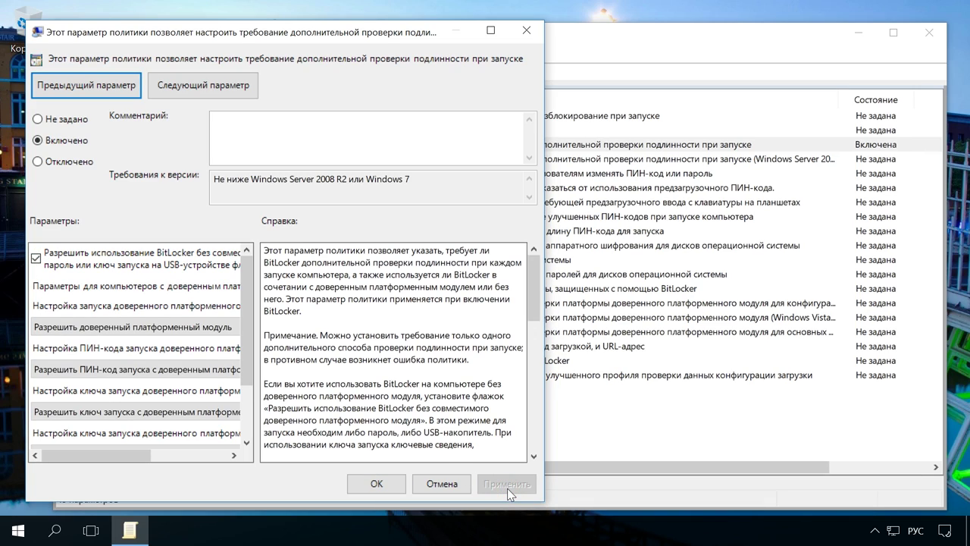
click(377, 483)
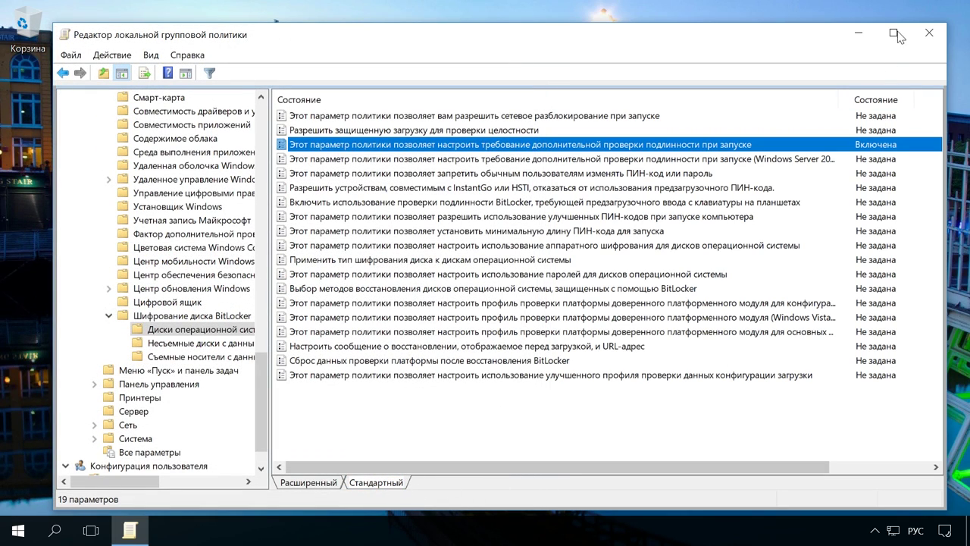
click(926, 34)
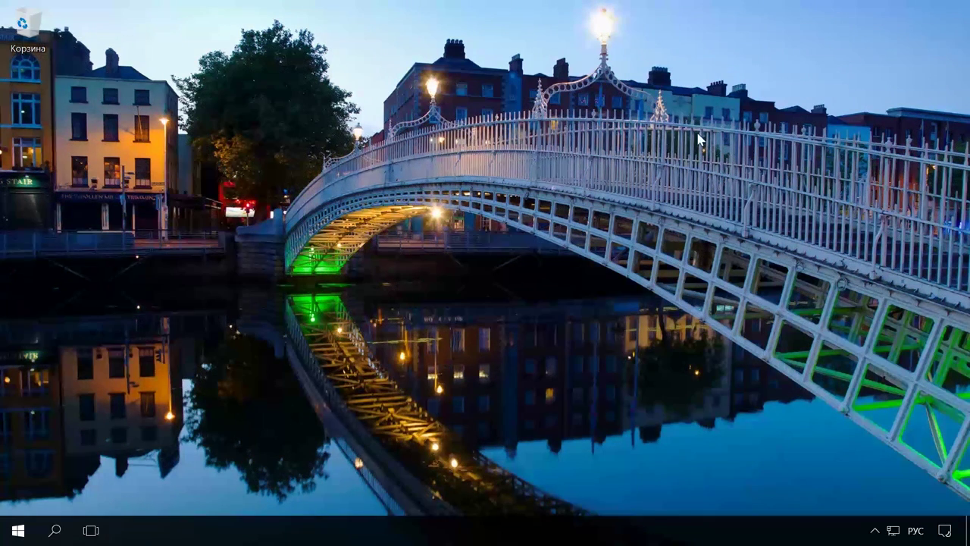
click(55, 532)
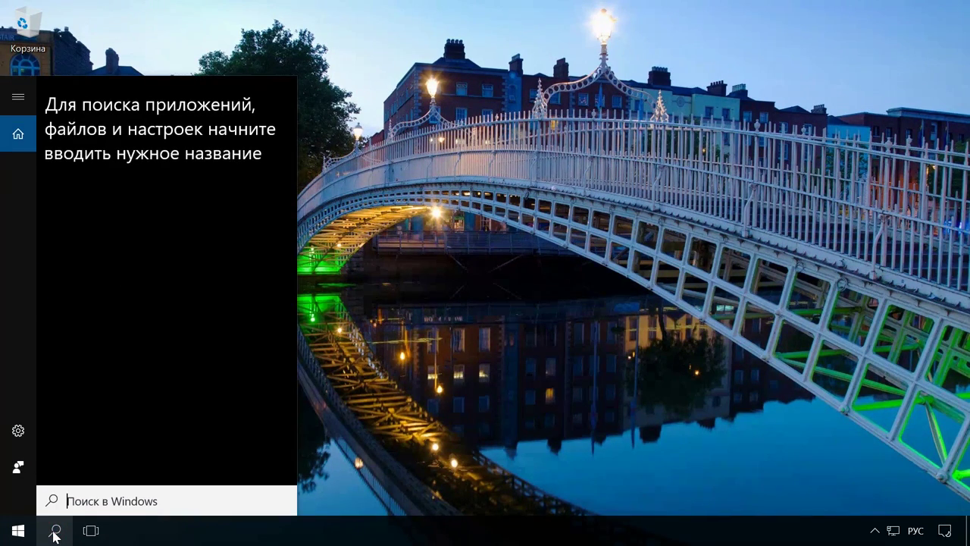
- Open Control Panel via 'панель' search, go to BitLocker Drive Encryption, and turn on BitLocker for C:
text(панель)
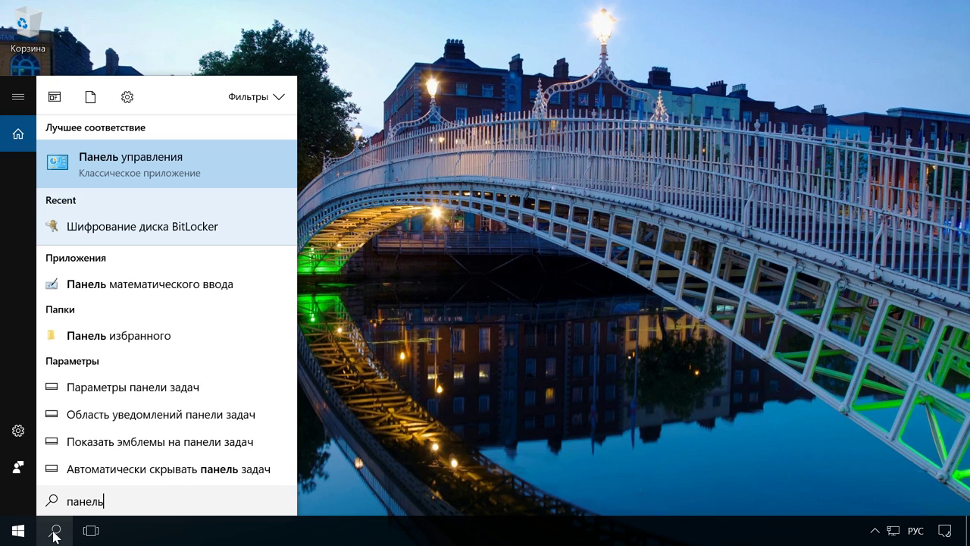
click(159, 165)
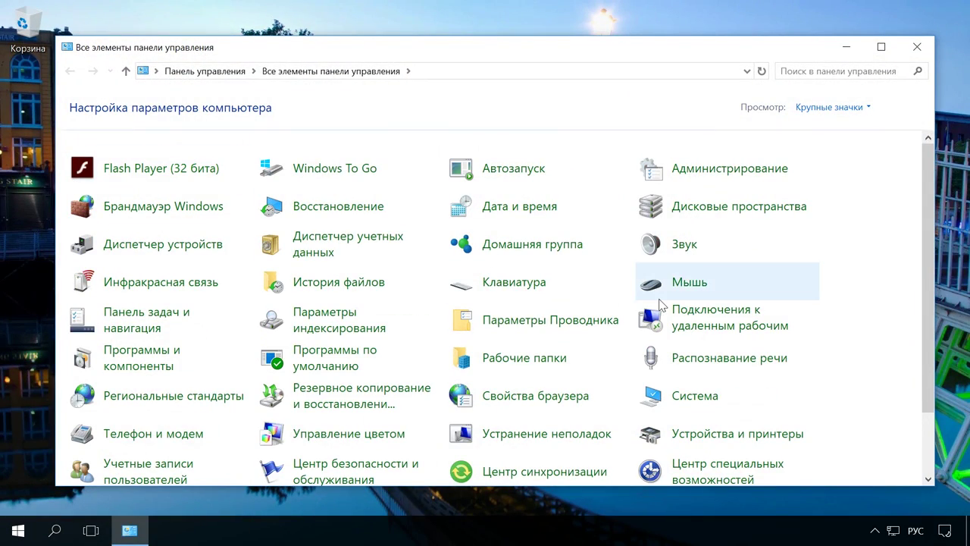
scroll(652, 307, down, 2)
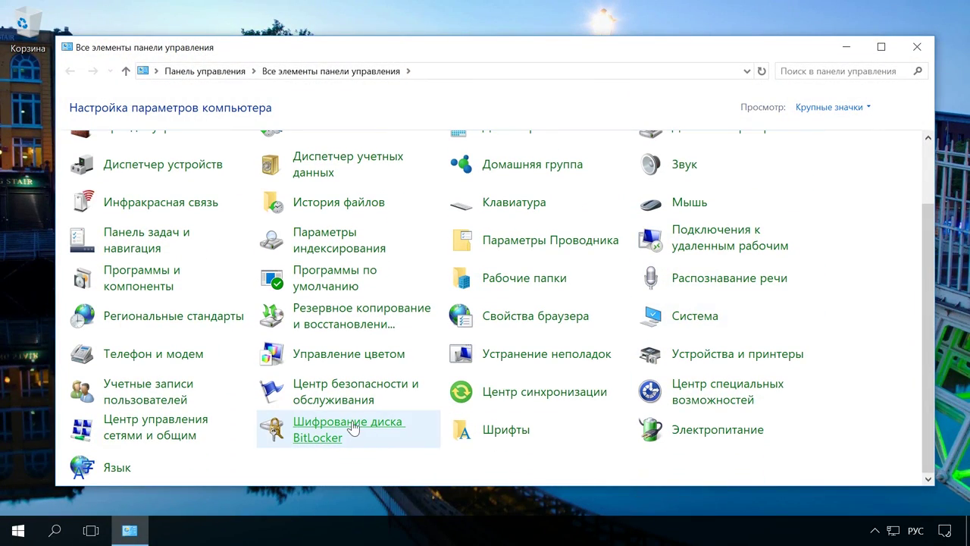
click(352, 428)
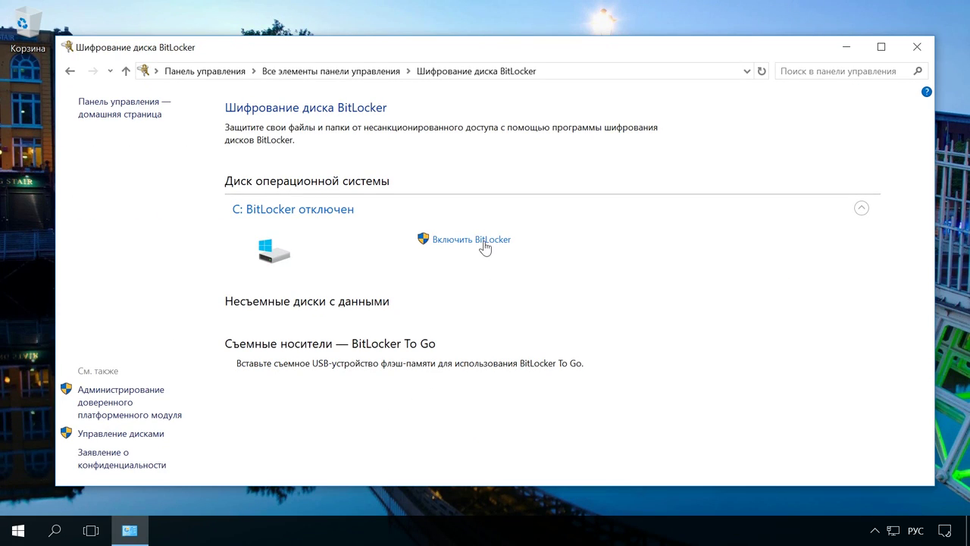
click(483, 241)
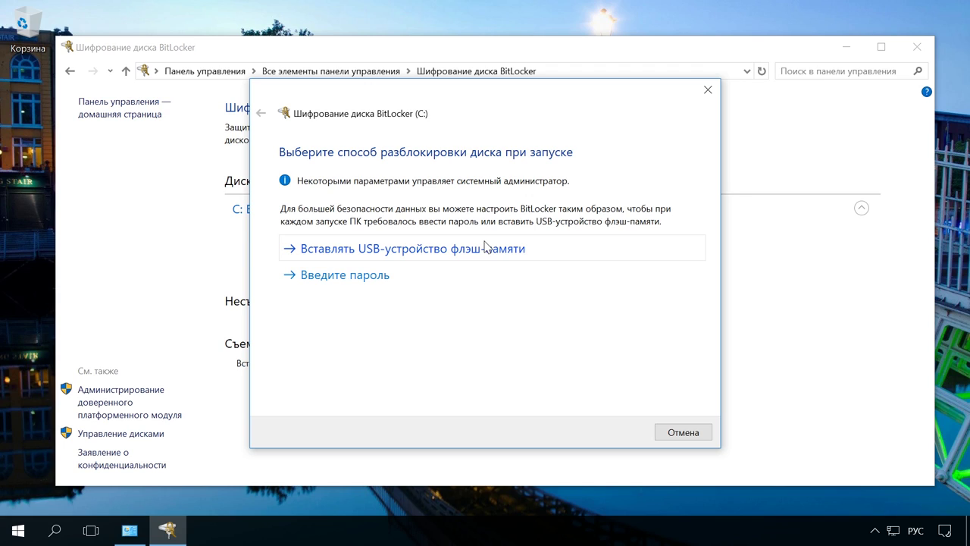
- Choose password unlock for drive C:, enter and confirm the unlock password, and continue
click(380, 278)
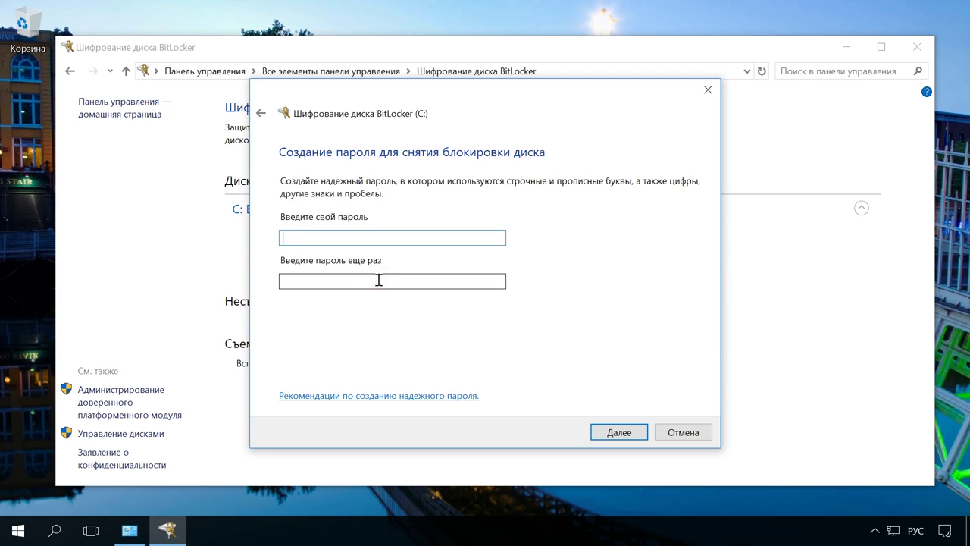
key(alt+shift)
text(123456789)
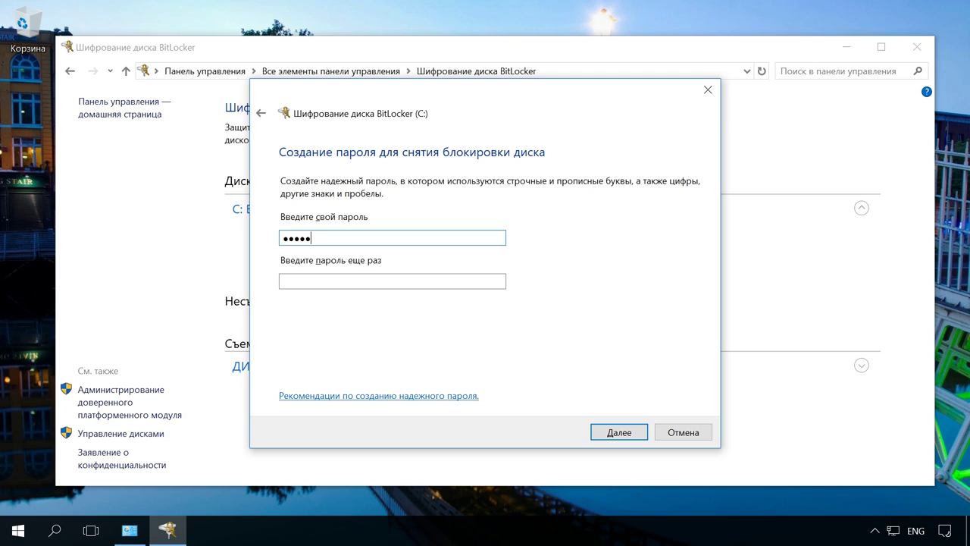
click(461, 285)
text(123456789)
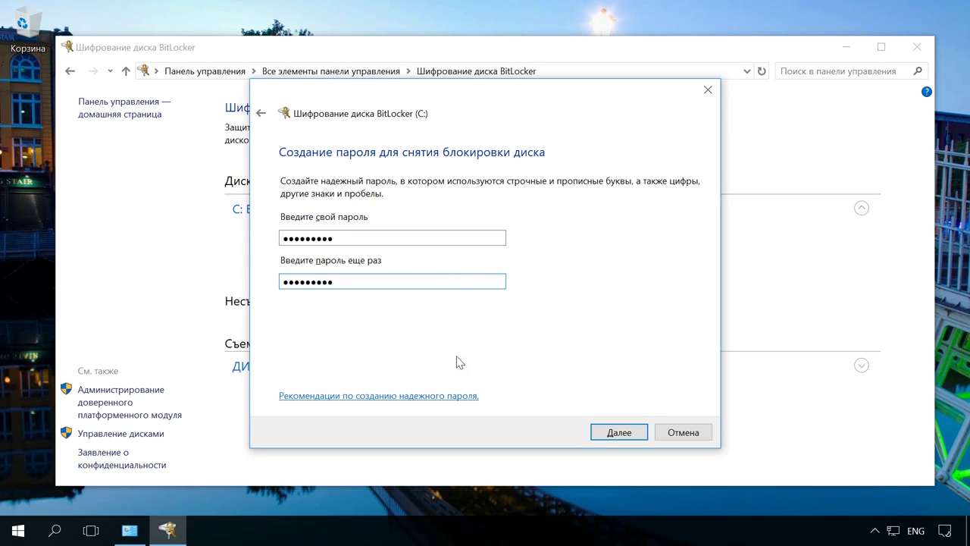
click(619, 432)
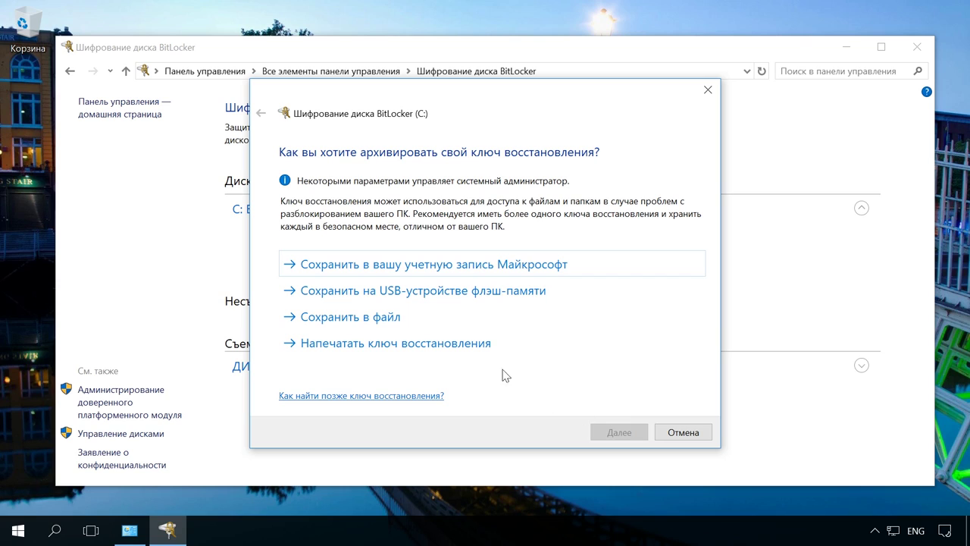
- Save the BitLocker recovery key as a file on ДИСК (E:)
click(382, 321)
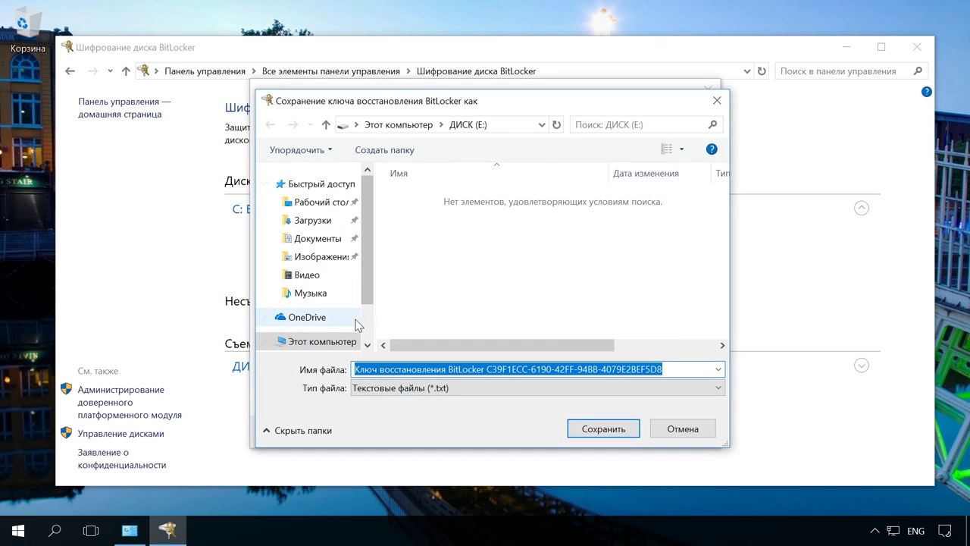
click(332, 342)
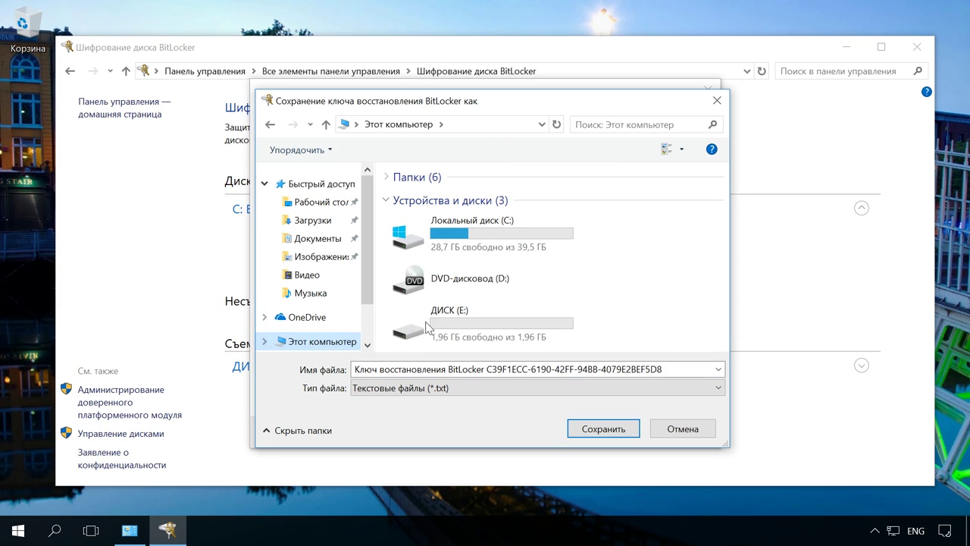
double_click(470, 319)
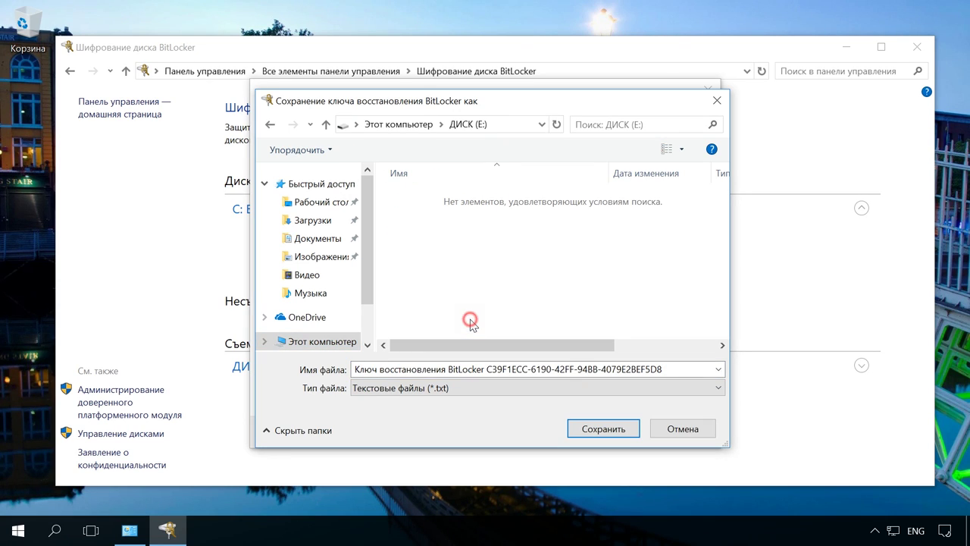
click(599, 429)
- Check in File Explorer that the recovery key file is on ДИСК (E:), then close it
key(super+e)
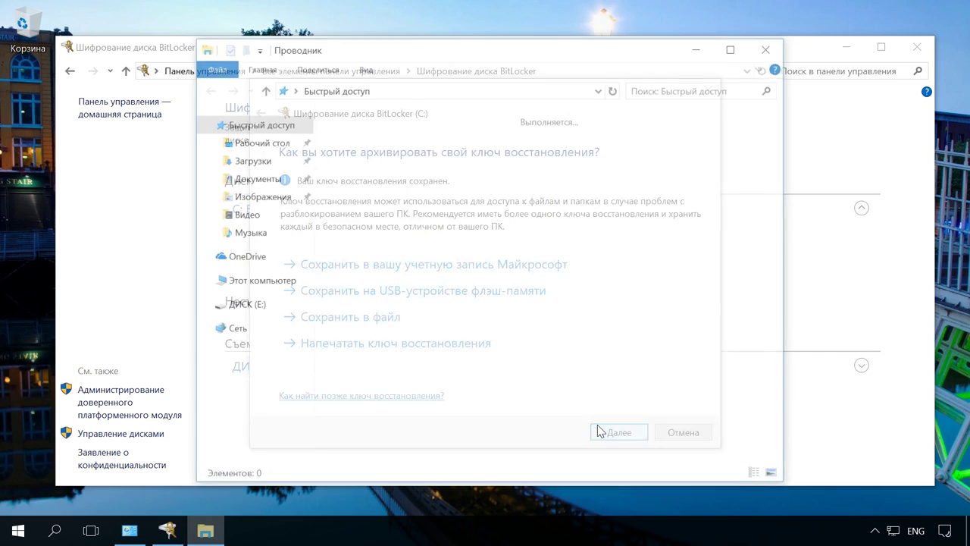
click(264, 288)
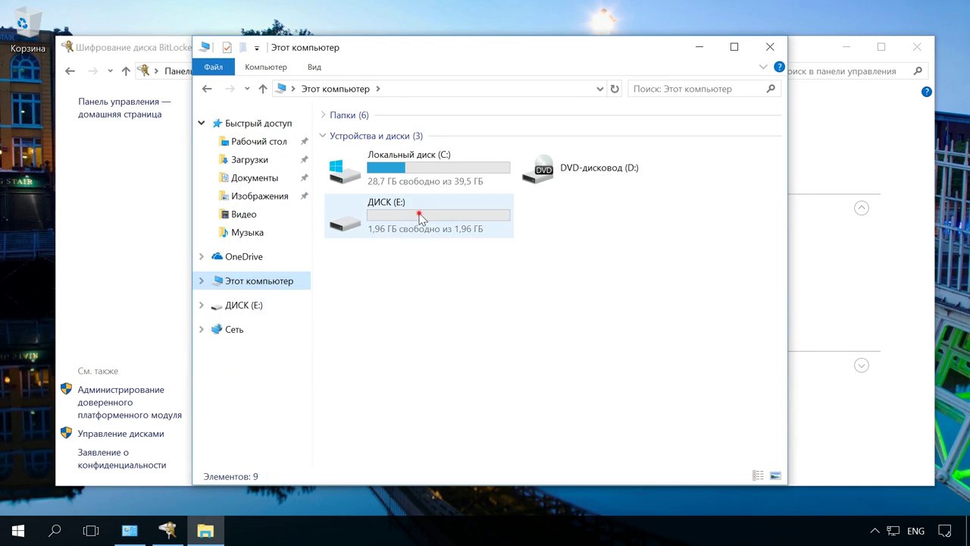
double_click(420, 216)
drag(519, 112, 712, 140)
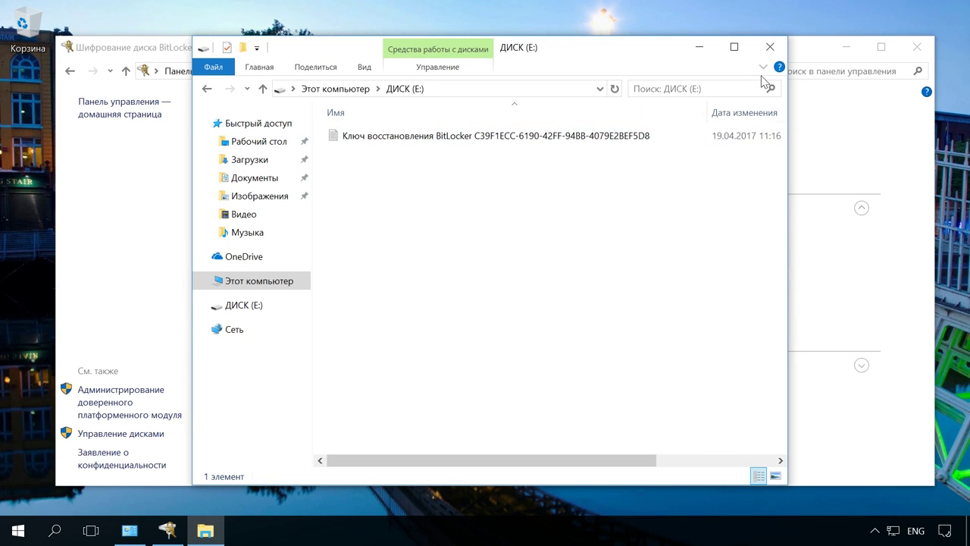
click(770, 46)
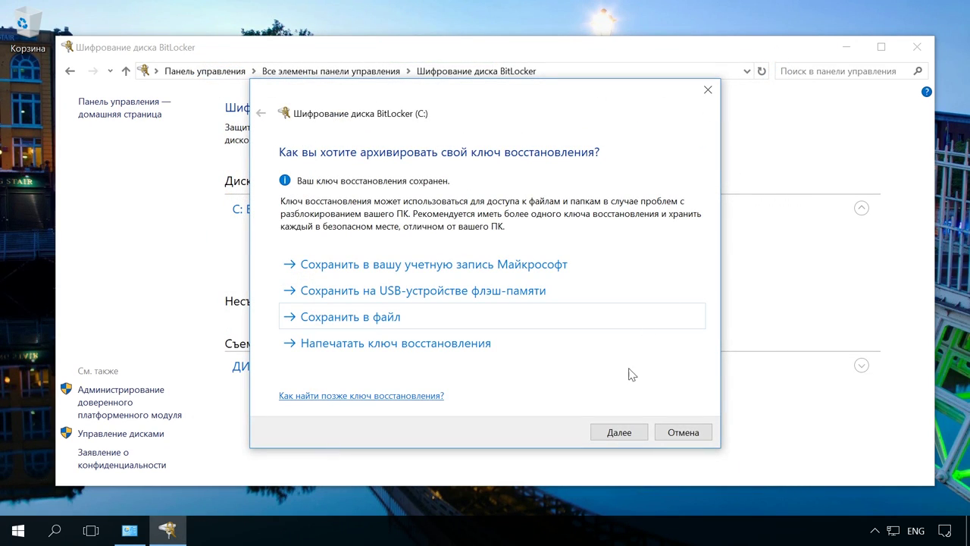
- Encrypt the entire C: drive in the new encryption mode with the BitLocker system check enabled
click(619, 431)
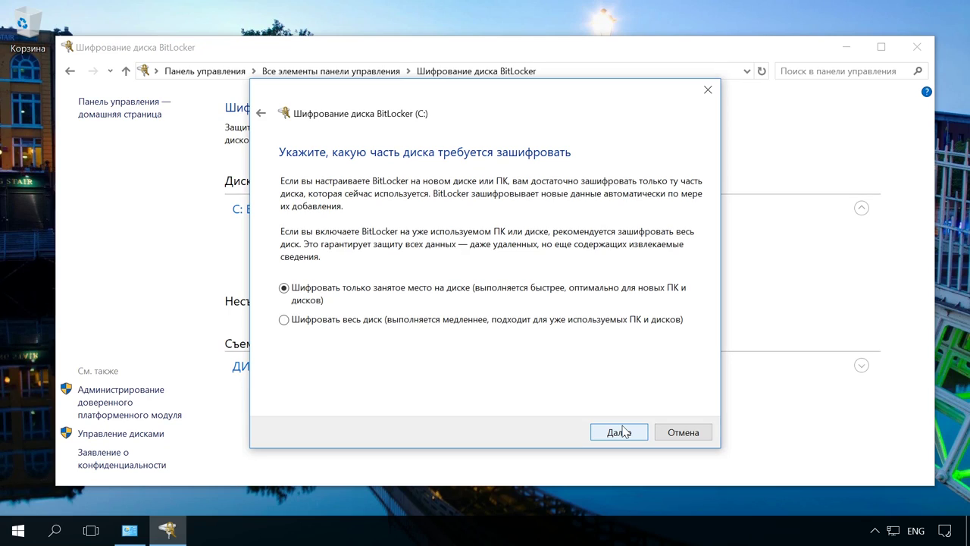
click(387, 319)
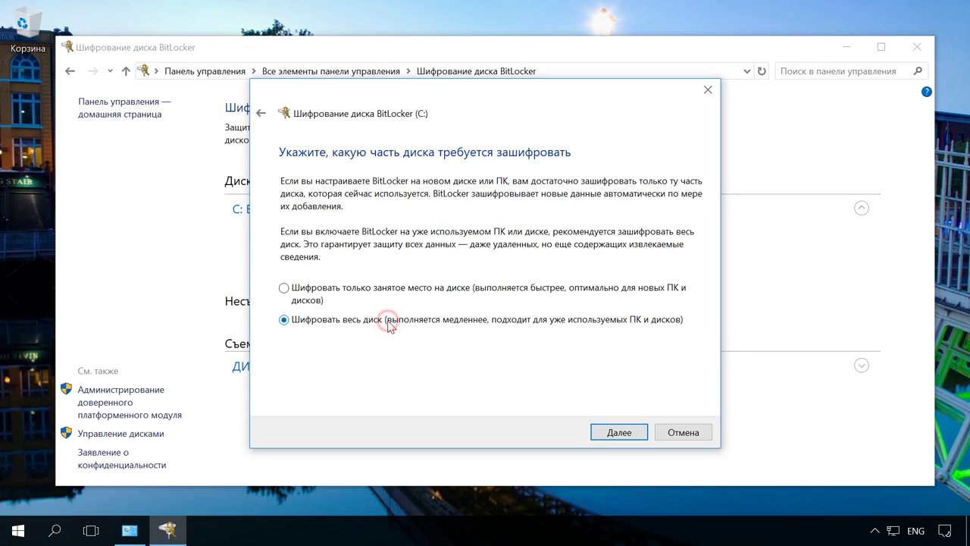
click(626, 434)
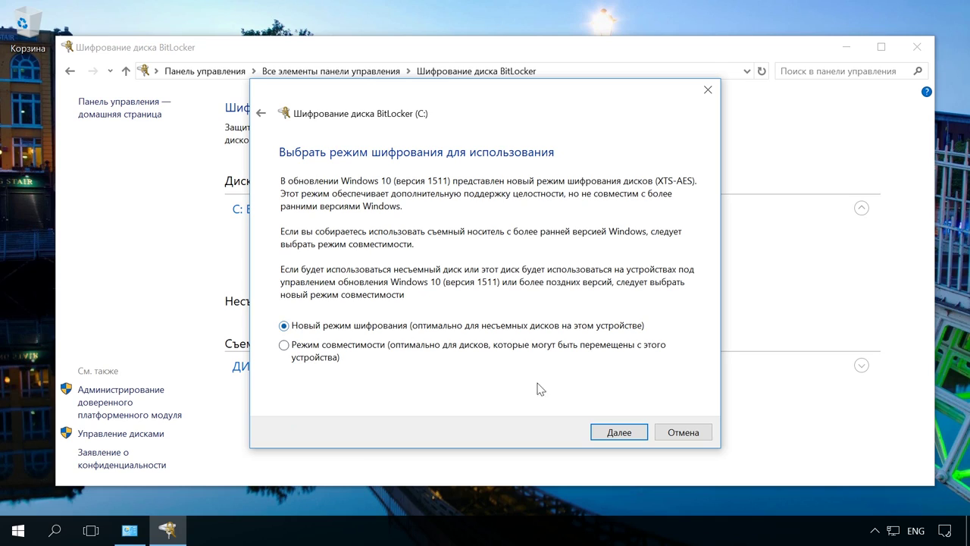
click(625, 435)
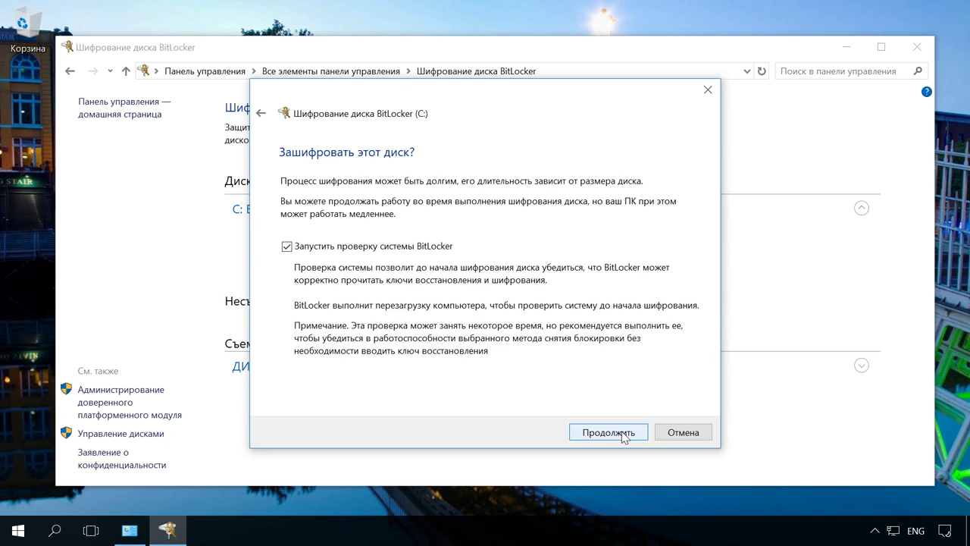
click(622, 435)
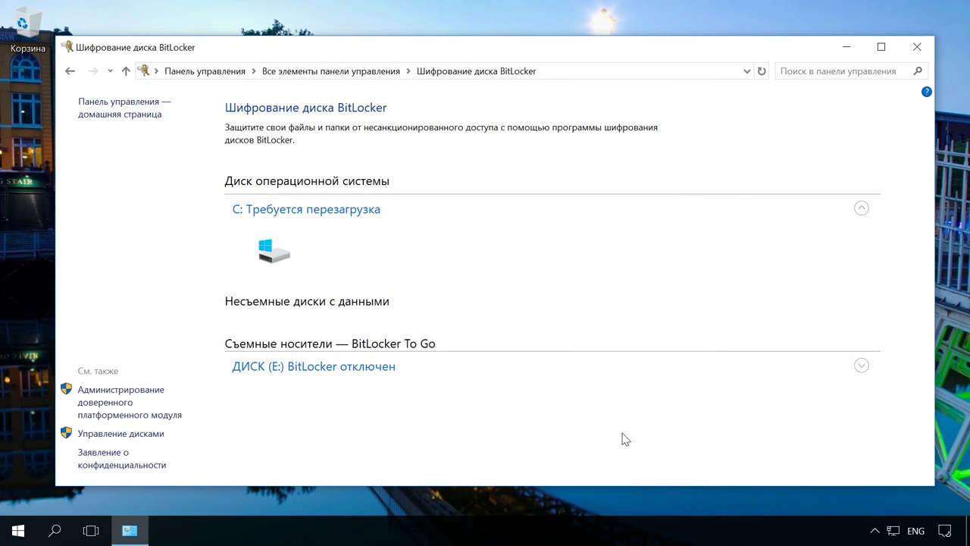
- Restart from the BitLocker tray notification, then enter the startup password to unlock C:
click(874, 530)
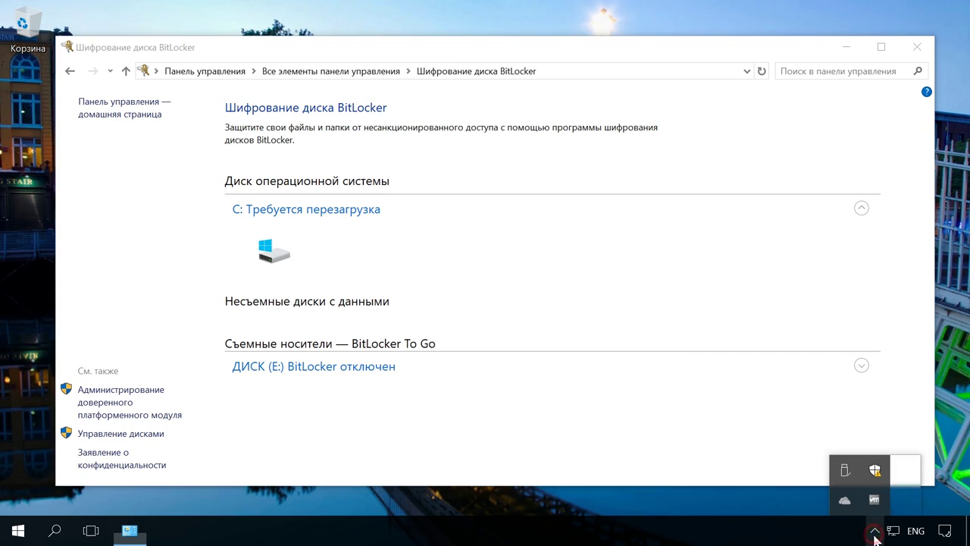
click(875, 500)
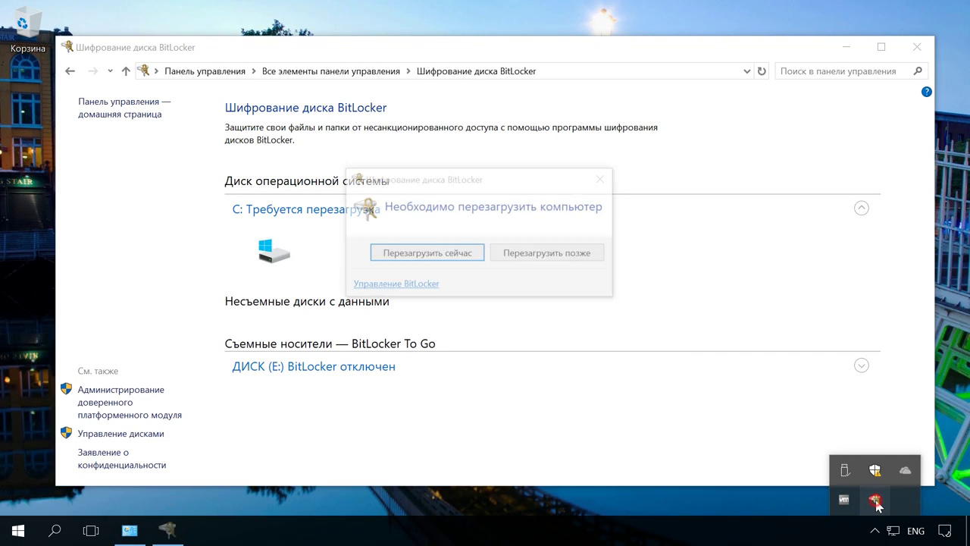
click(429, 256)
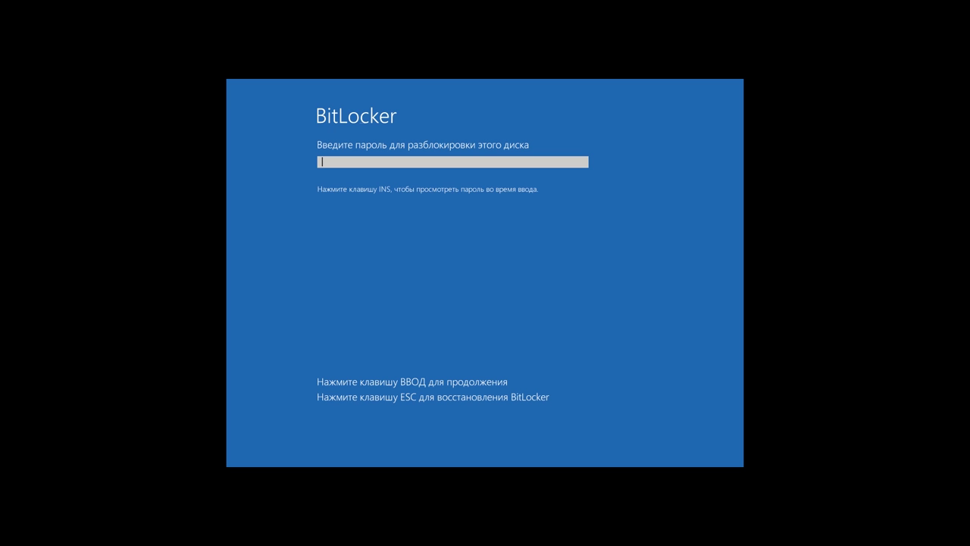
text(*****)
key(Return)
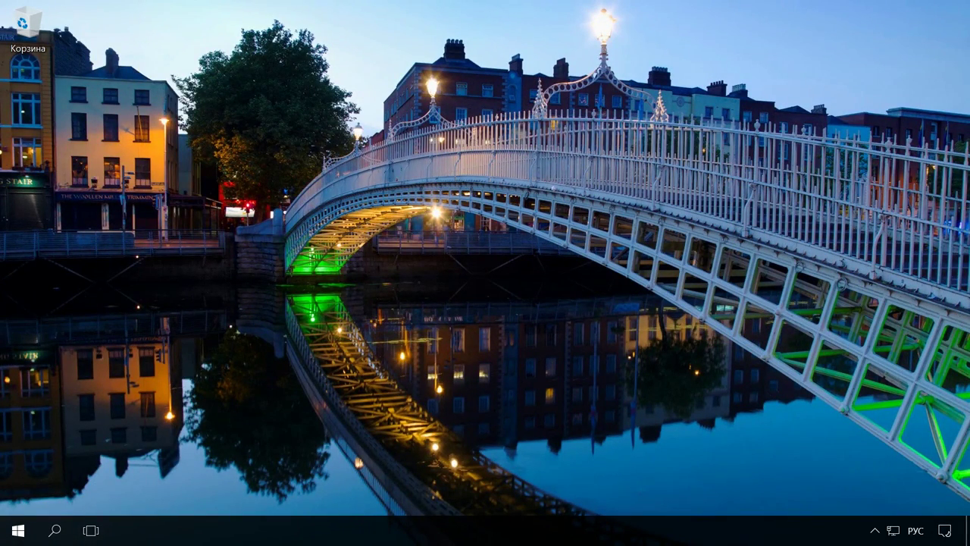
click(874, 531)
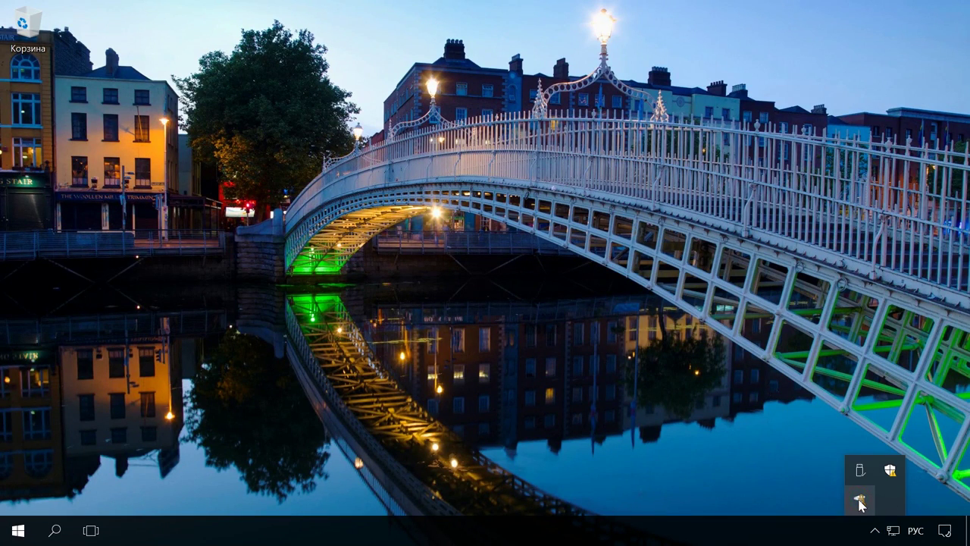
click(859, 501)
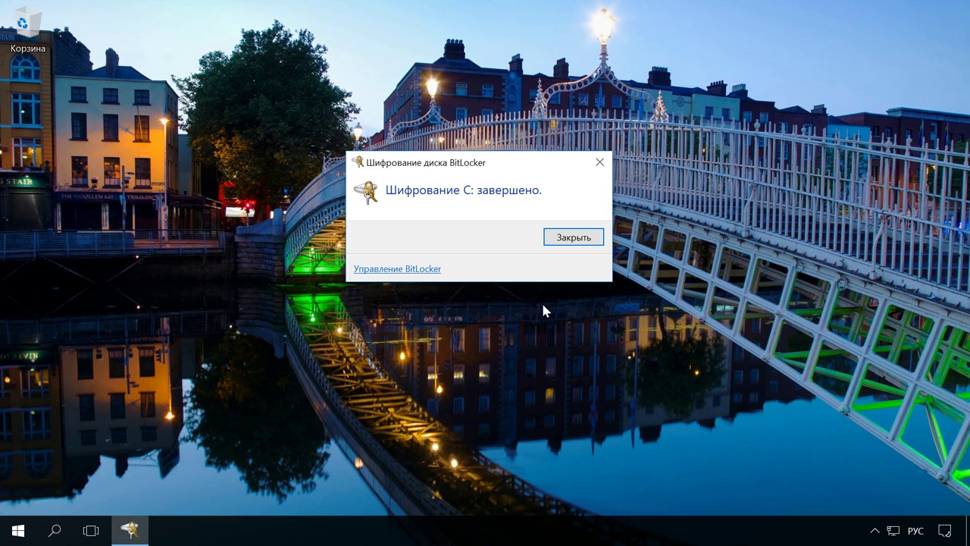
click(574, 241)
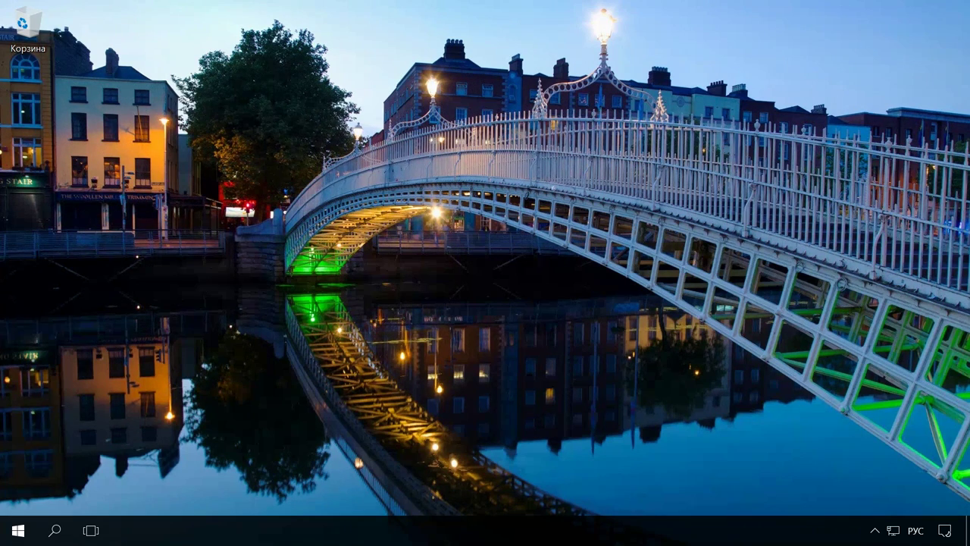
key(super+e)
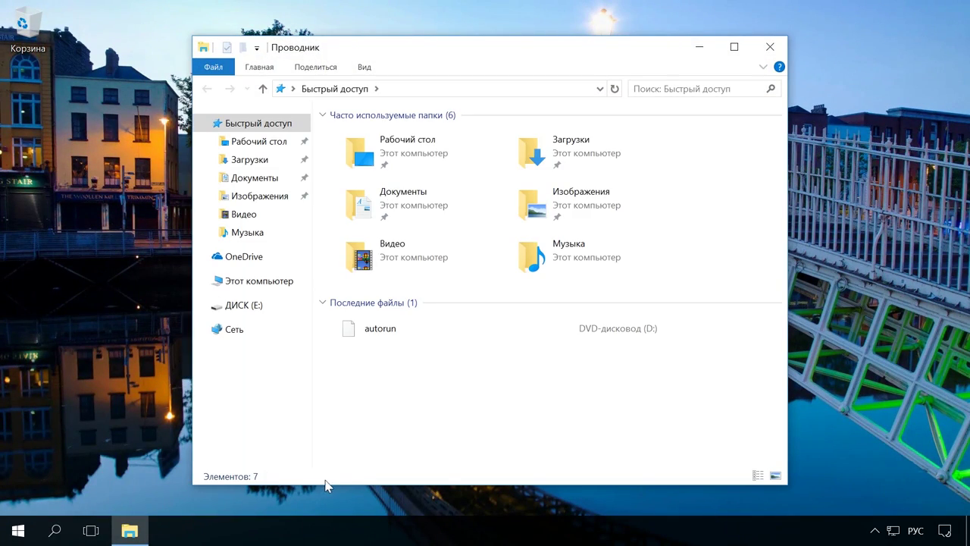
click(274, 283)
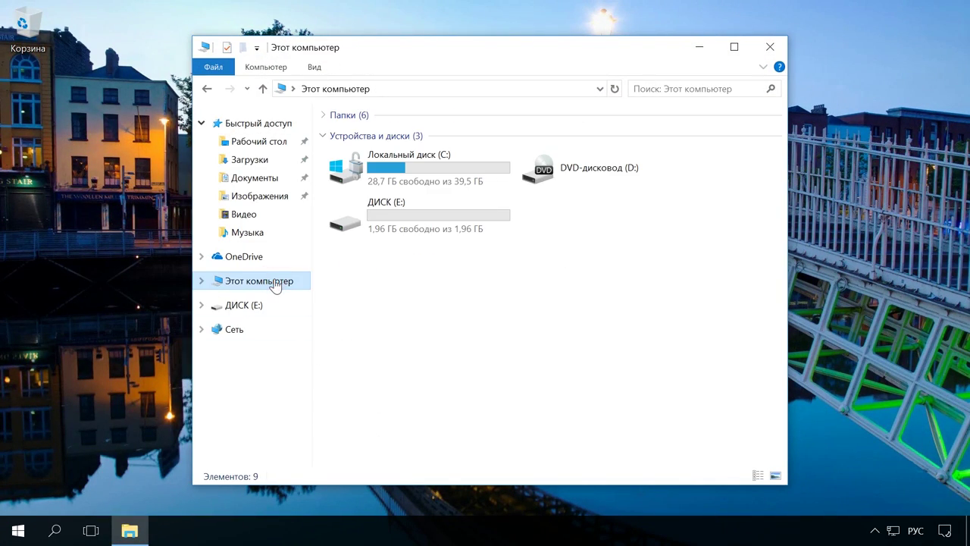
right_click(415, 168)
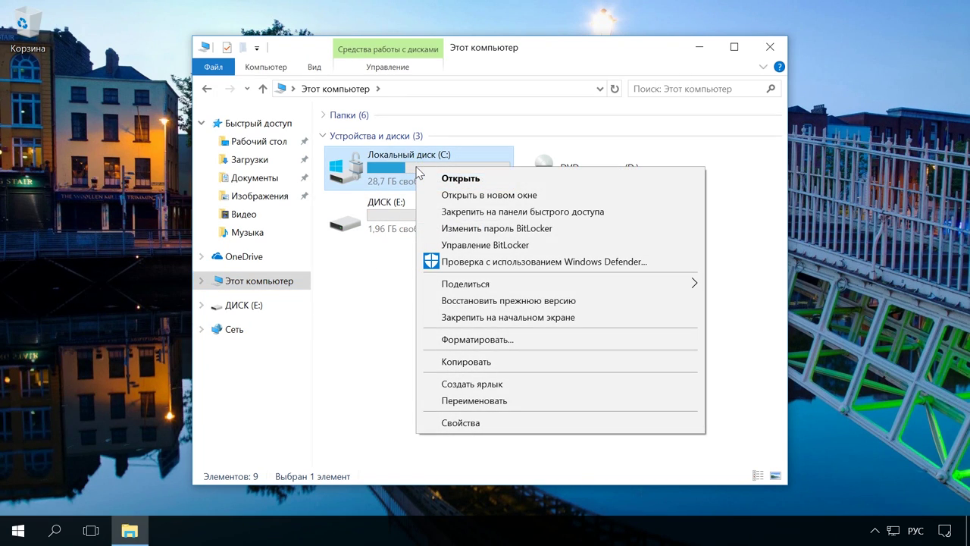
click(485, 246)
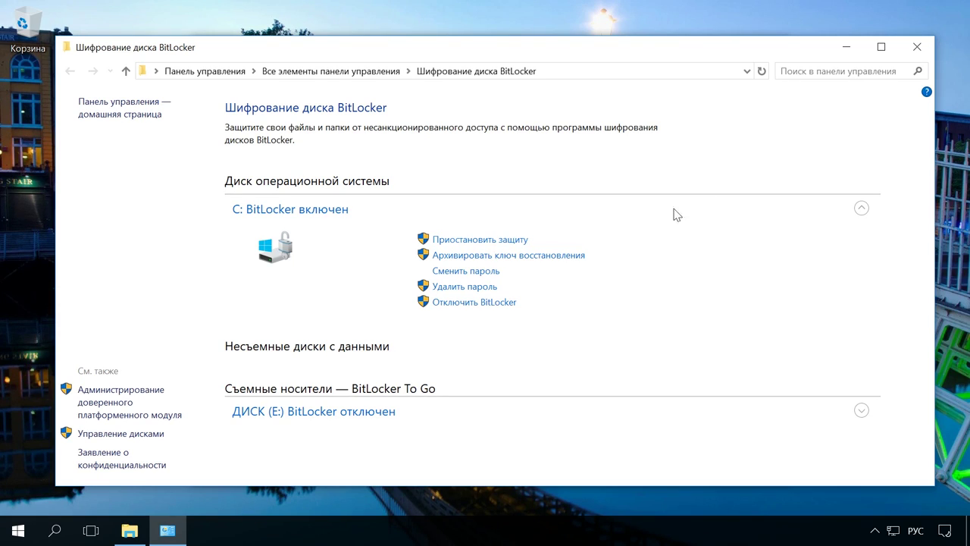
click(917, 49)
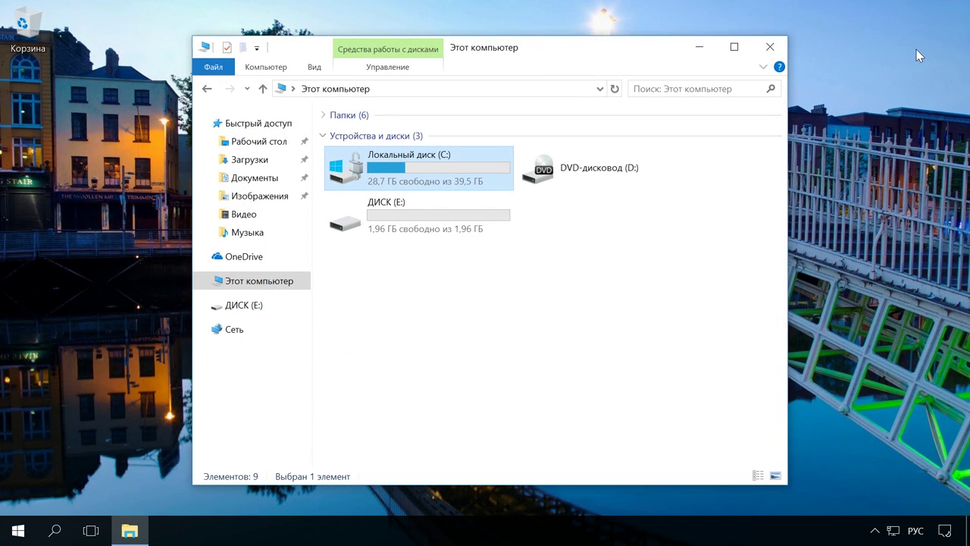
click(770, 46)
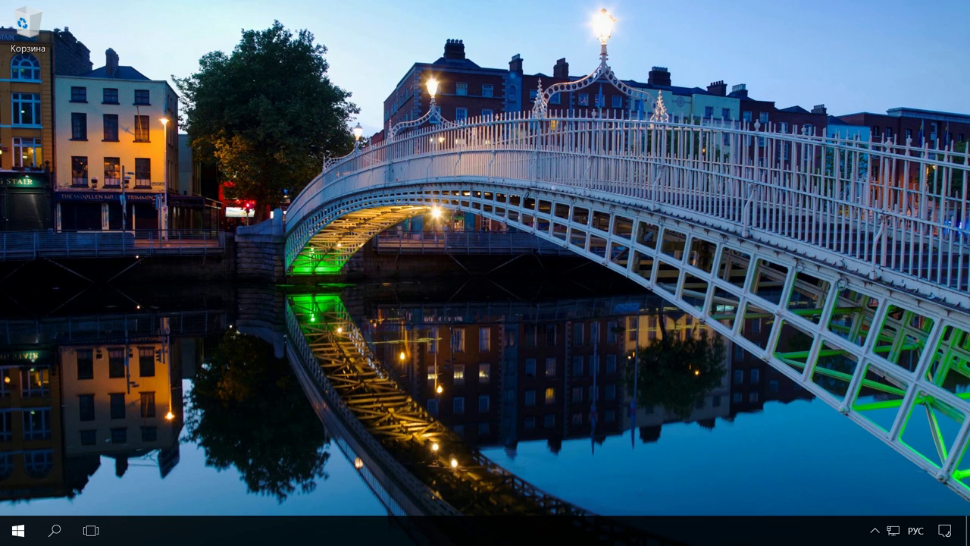